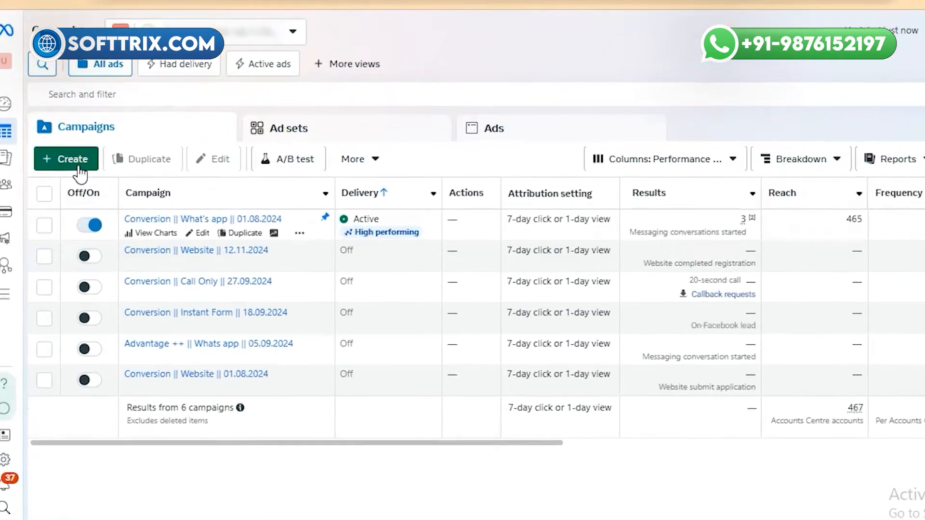
# Step: Create a new campaign with the Auction buying type and the Awareness objective, which is good for video views
pyautogui.click(72, 184)
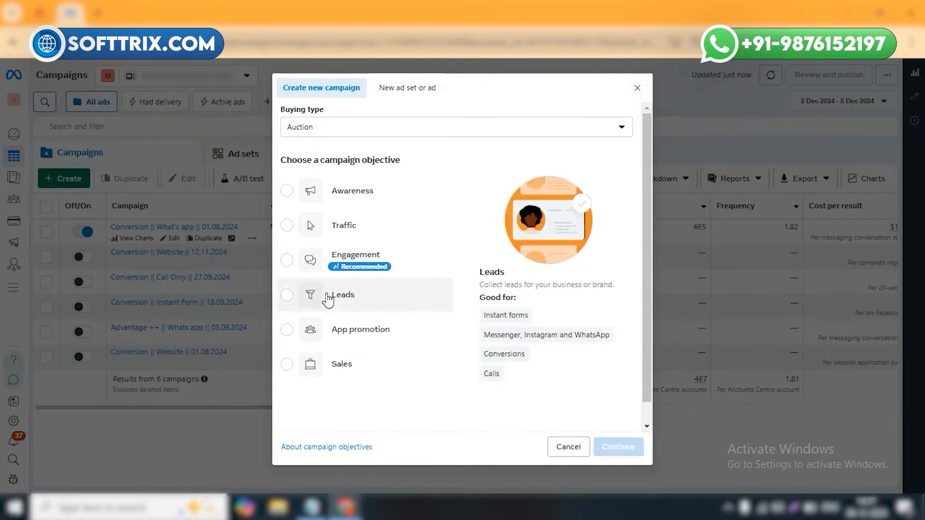
pyautogui.click(292, 195)
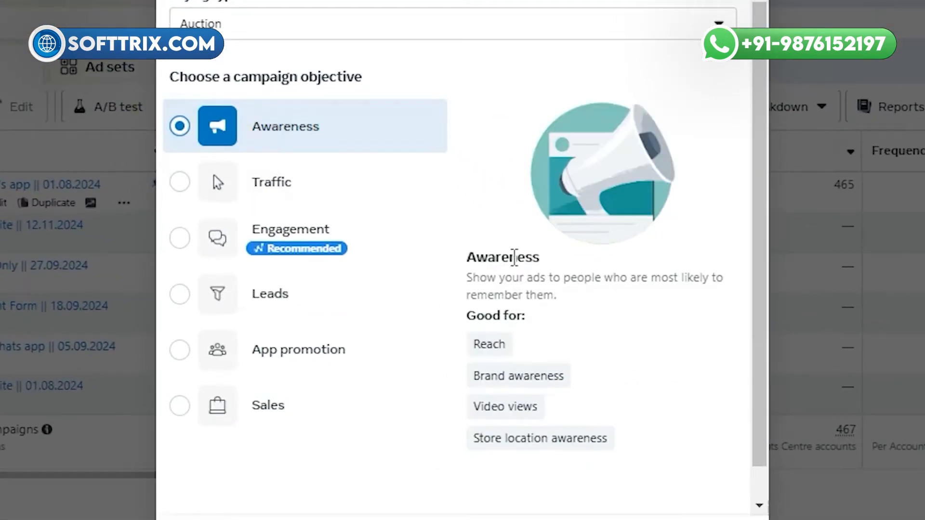
pyautogui.moveTo(526, 404)
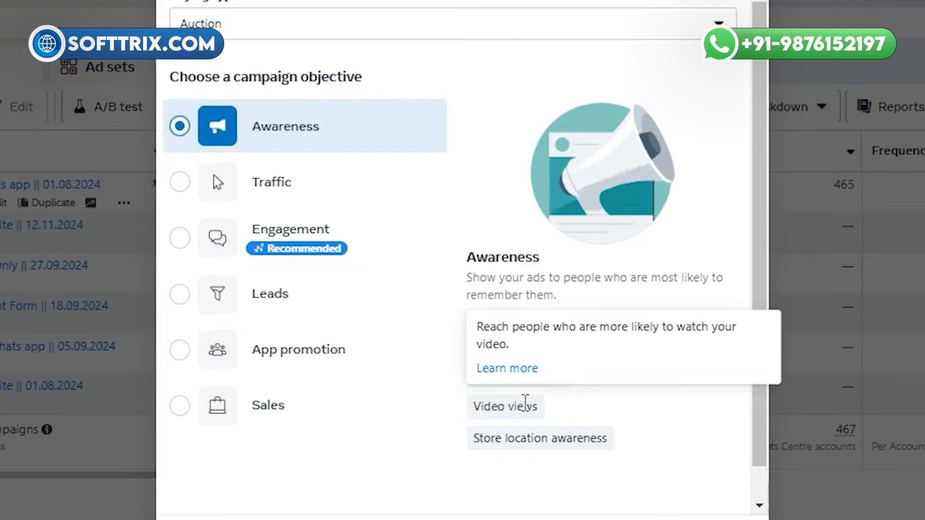
pyautogui.tripleClick(525, 406)
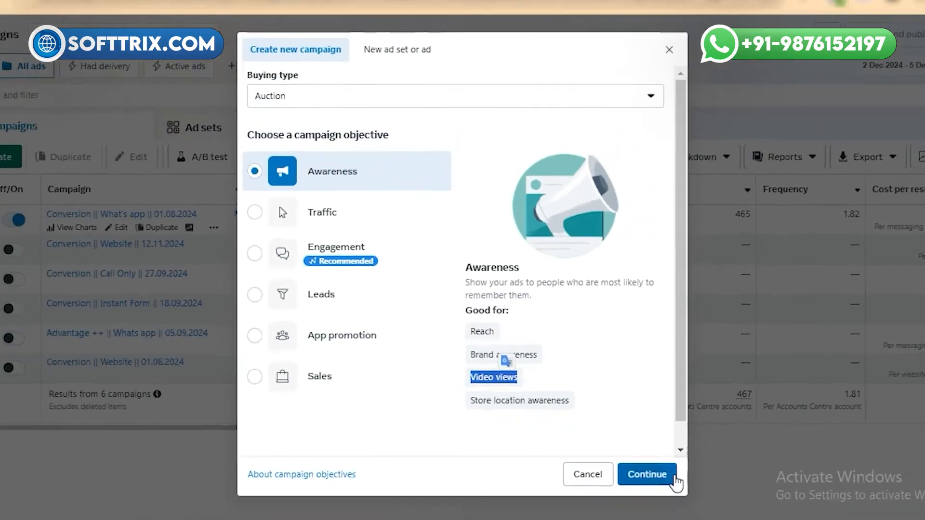
pyautogui.click(674, 479)
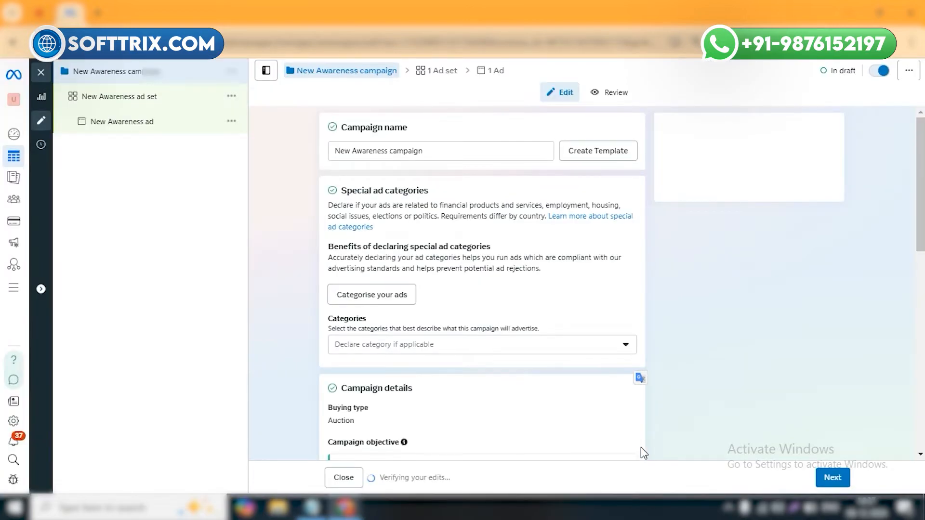
# Step: Dismiss the engagement objective recommendation in the campaign details and look over the campaign's remaining settings
pyautogui.scroll(-4, 409, 267)
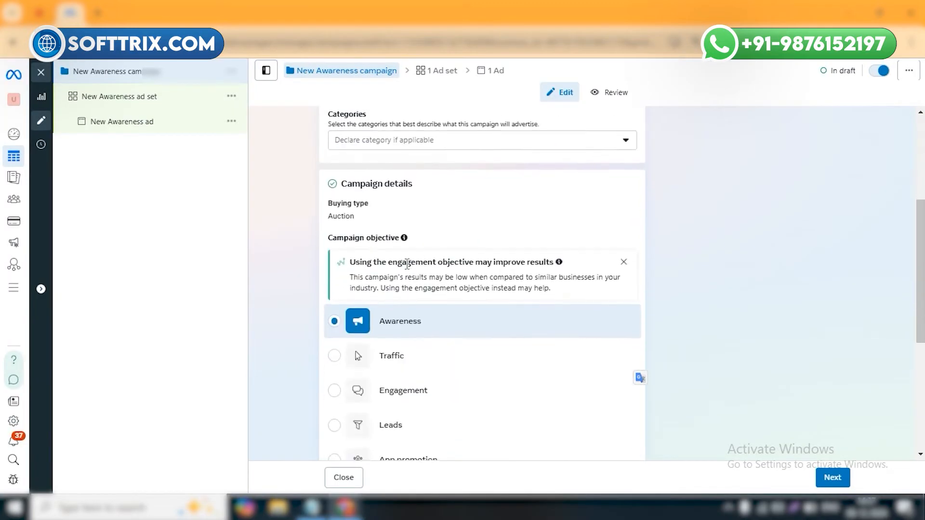
pyautogui.scroll(-1, 642, 202)
pyautogui.click(623, 193)
pyautogui.scroll(1, 489, 246)
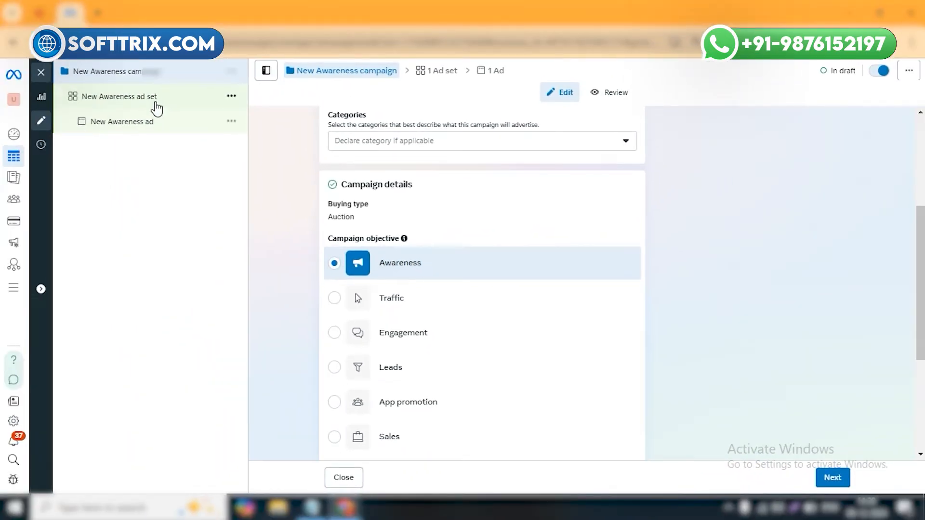
pyautogui.scroll(-4, 452, 287)
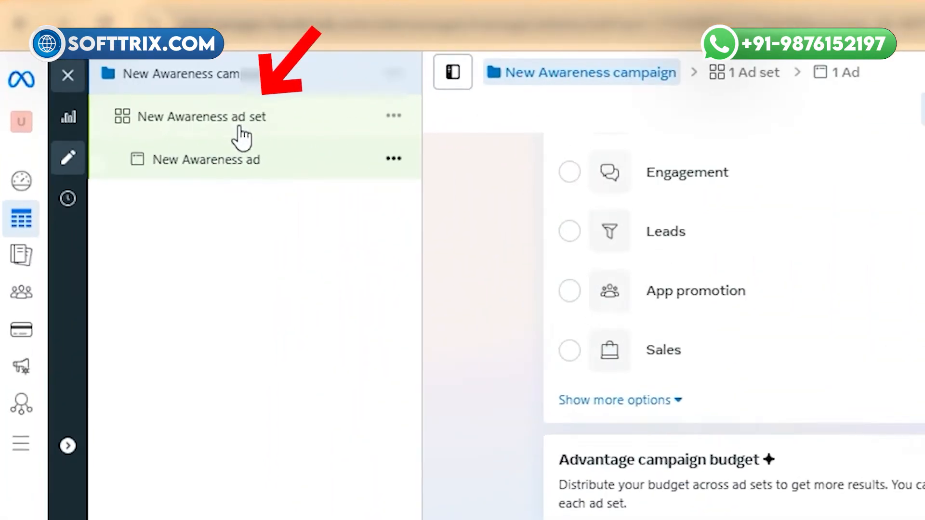
# Step: Open the New Awareness ad set and set its performance goal to Maximise ThruPlay views
pyautogui.click(142, 108)
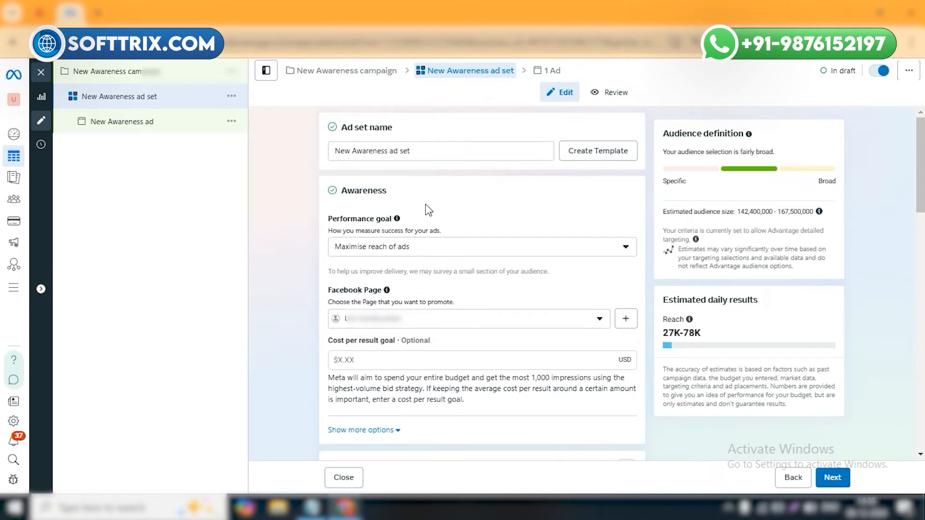
pyautogui.click(39, 13)
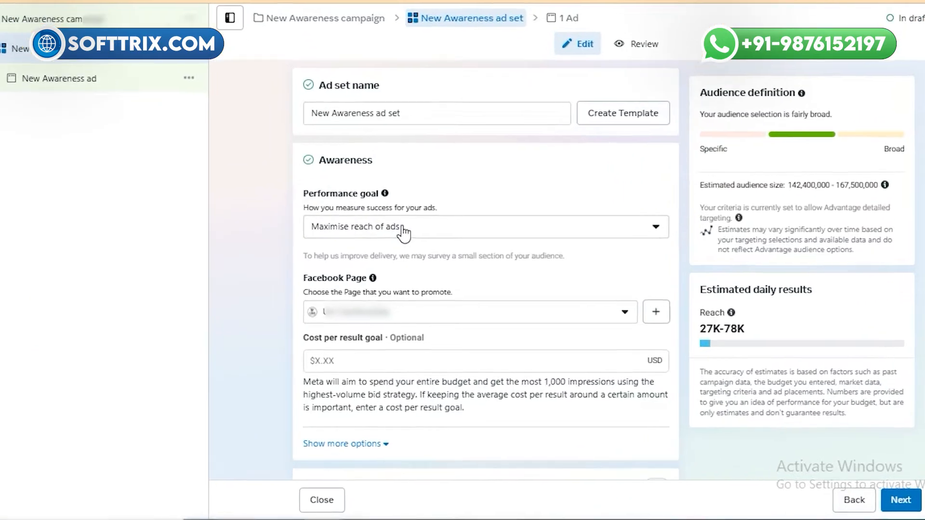
pyautogui.click(404, 233)
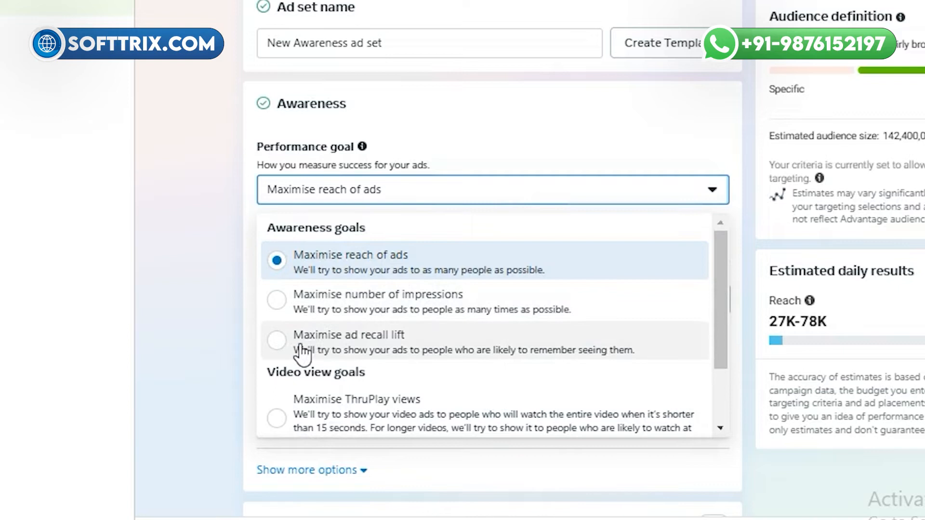
pyautogui.scroll(-1, 403, 353)
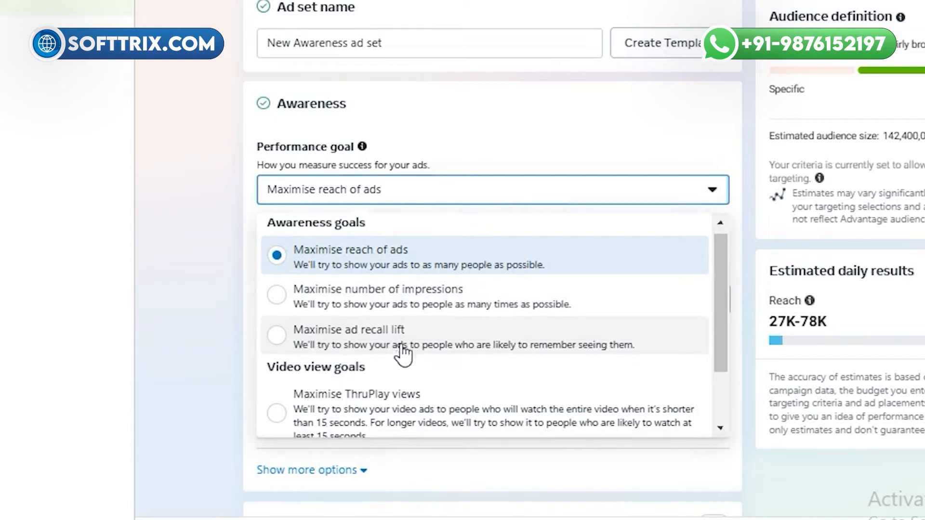
pyautogui.scroll(-2, 403, 353)
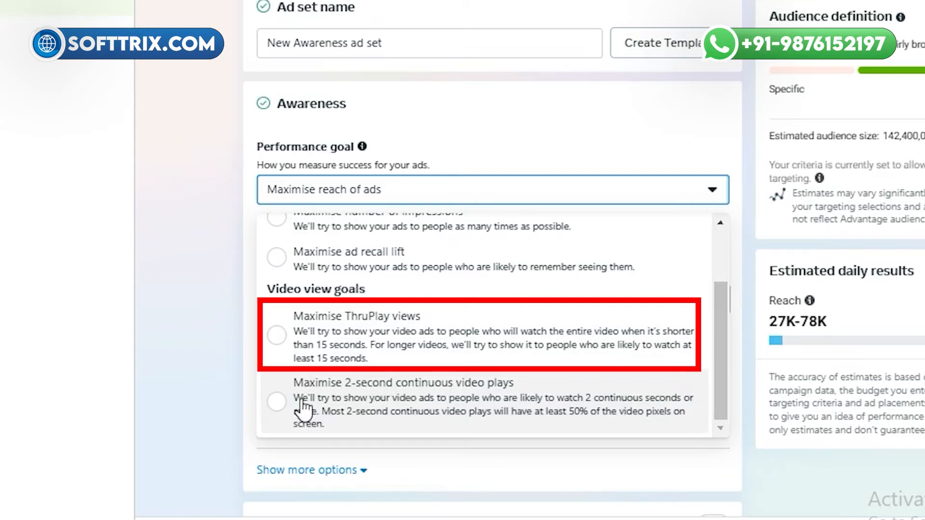
pyautogui.click(277, 335)
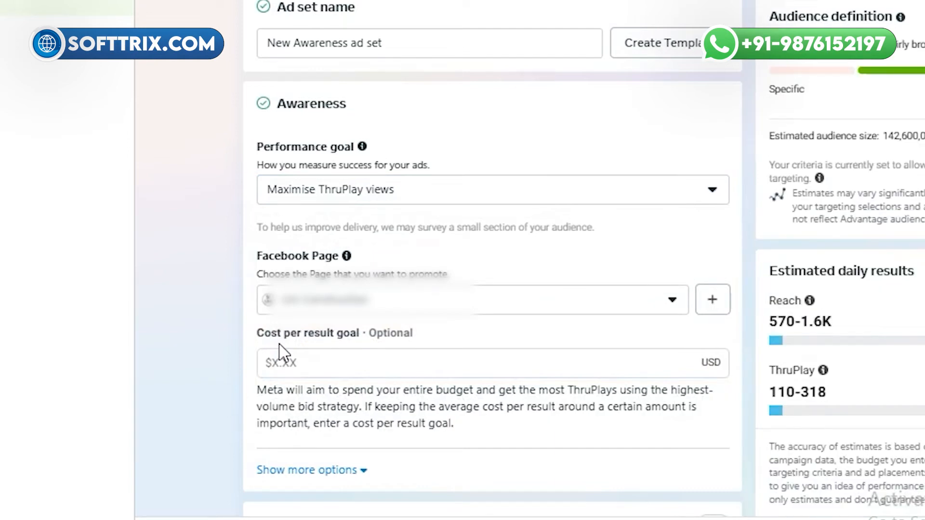
# Step: Switch the ad set to the original audience options and review its location, age, gender, detailed targeting and language settings
pyautogui.scroll(-10, 389, 293)
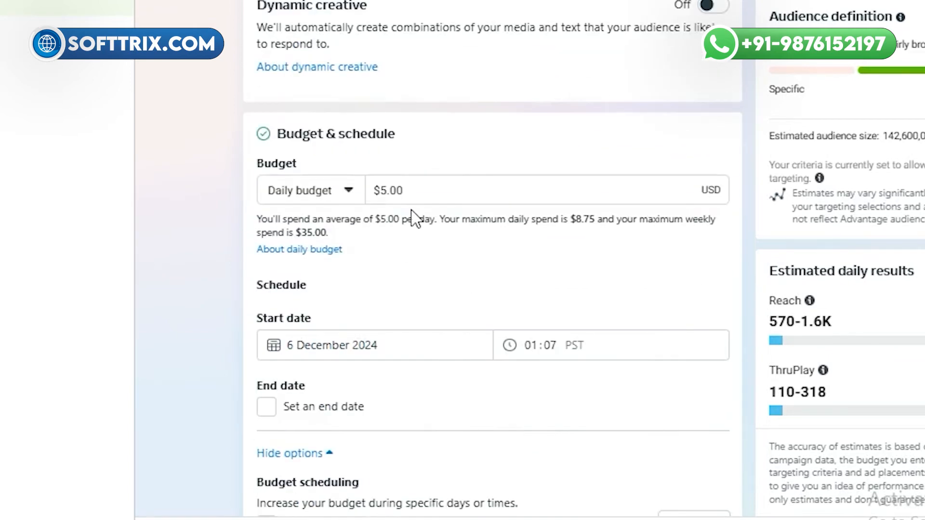
pyautogui.scroll(-10, 412, 211)
pyautogui.scroll(-8, 412, 217)
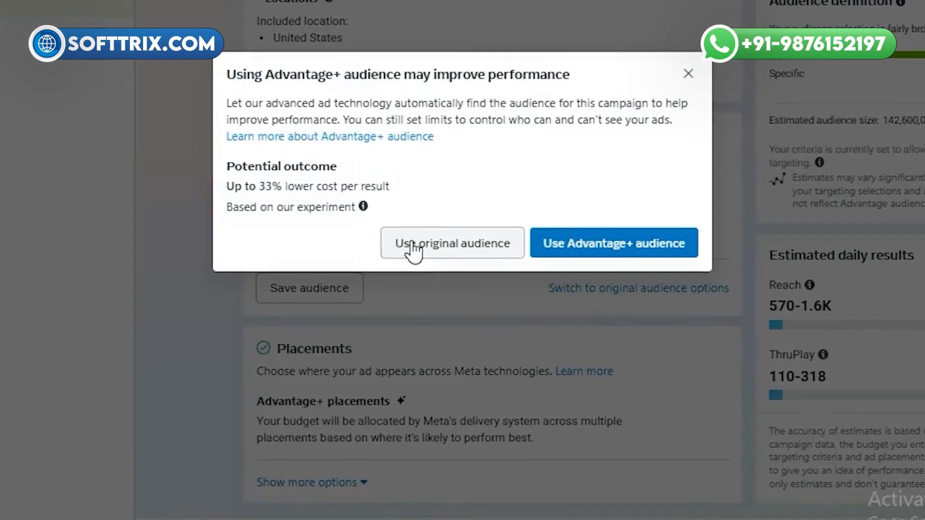
pyautogui.click(411, 247)
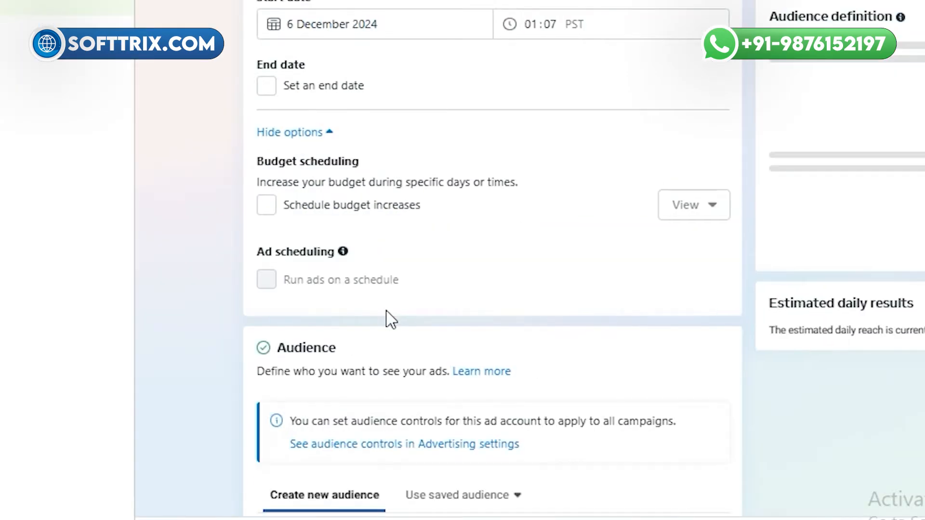
pyautogui.scroll(-8, 390, 319)
pyautogui.scroll(-5, 390, 319)
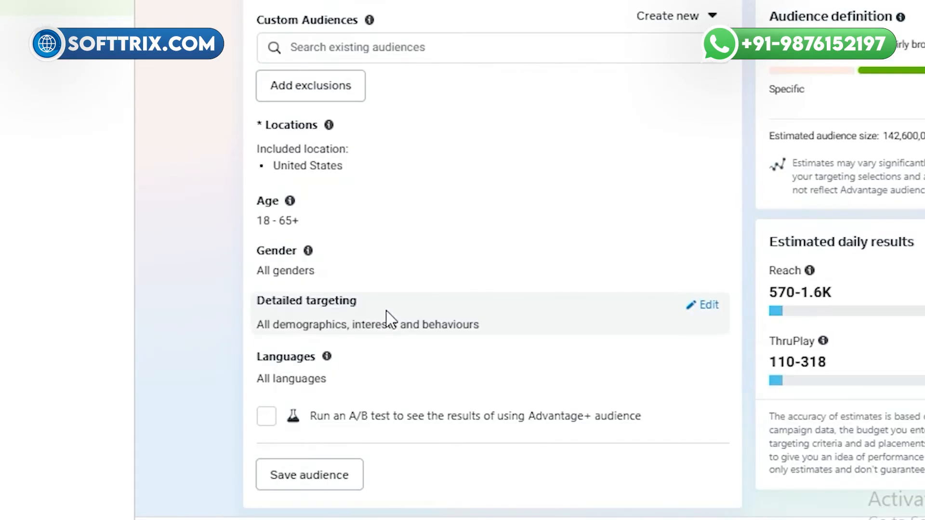
pyautogui.scroll(2, 387, 318)
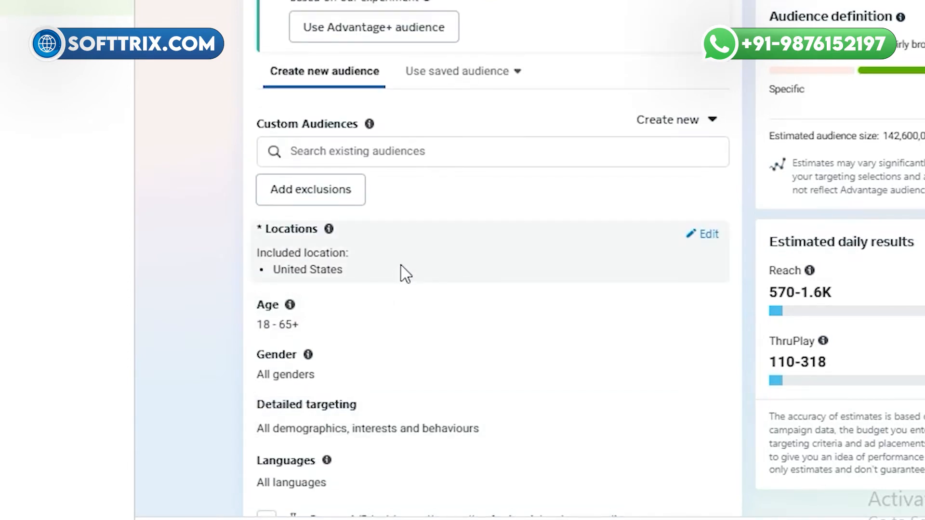
pyautogui.scroll(-2, 401, 265)
pyautogui.scroll(-2, 401, 265)
pyautogui.scroll(2, 400, 265)
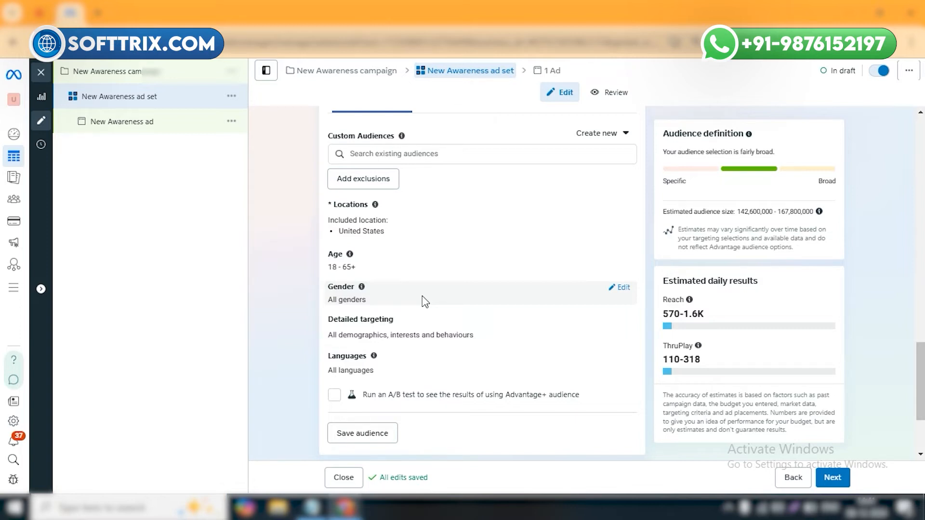
# Step: Set the ad set to manual placements and exclude the Audience Network and Messenger platforms, keeping Facebook and Instagram
pyautogui.scroll(-3, 422, 296)
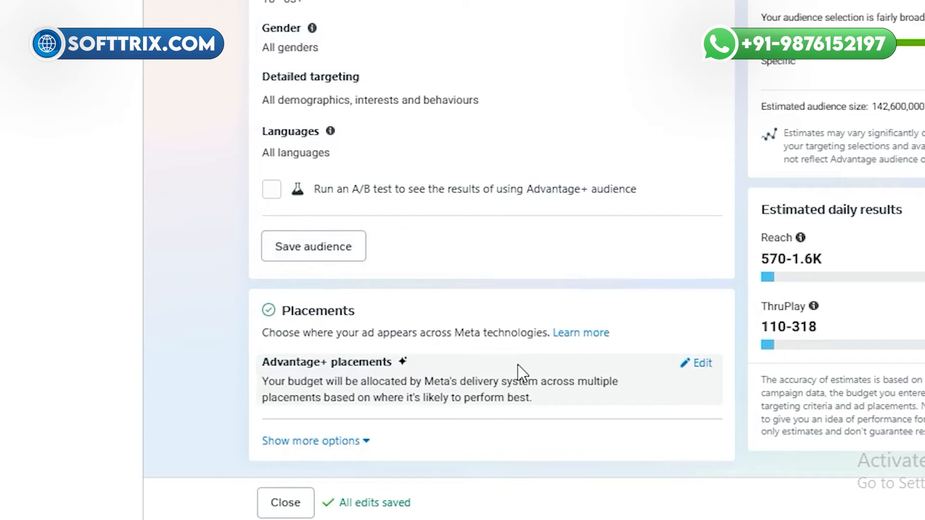
pyautogui.click(701, 363)
pyautogui.scroll(-2, 441, 319)
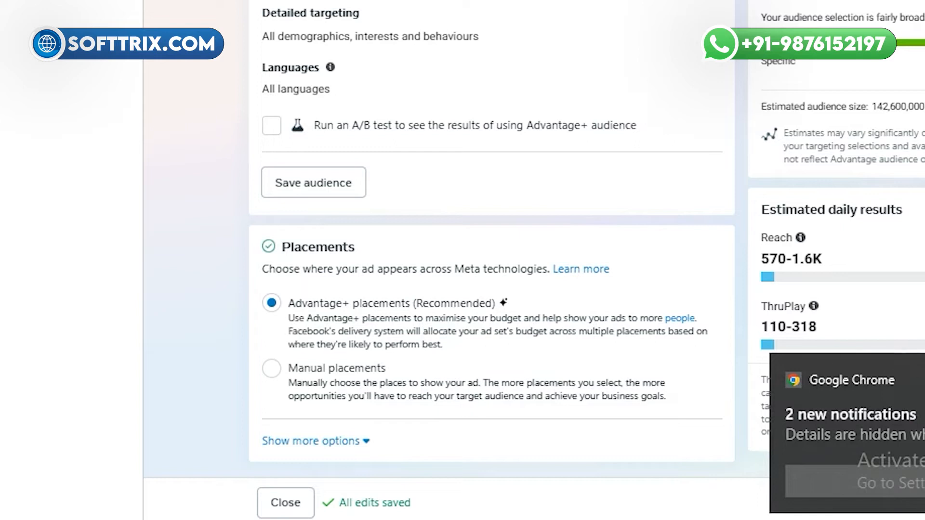
pyautogui.click(271, 370)
pyautogui.scroll(-3, 413, 316)
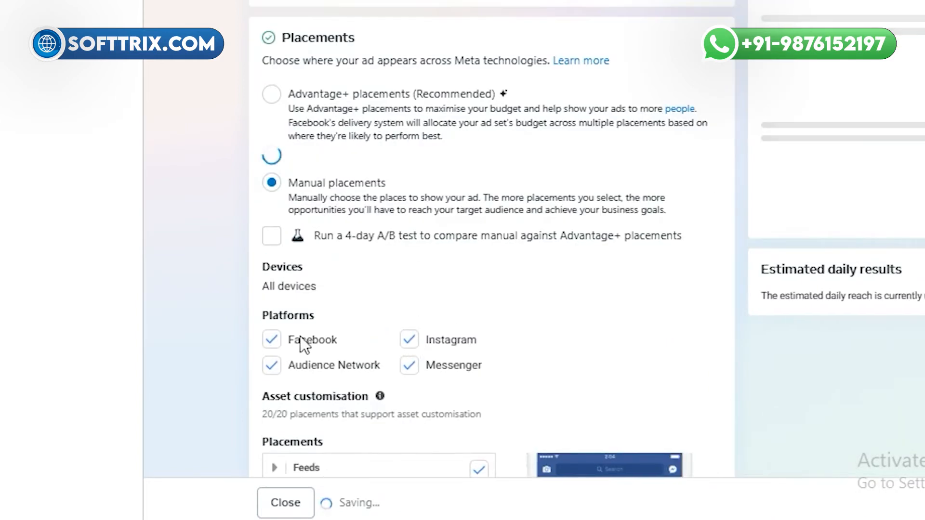
pyautogui.scroll(-2, 269, 385)
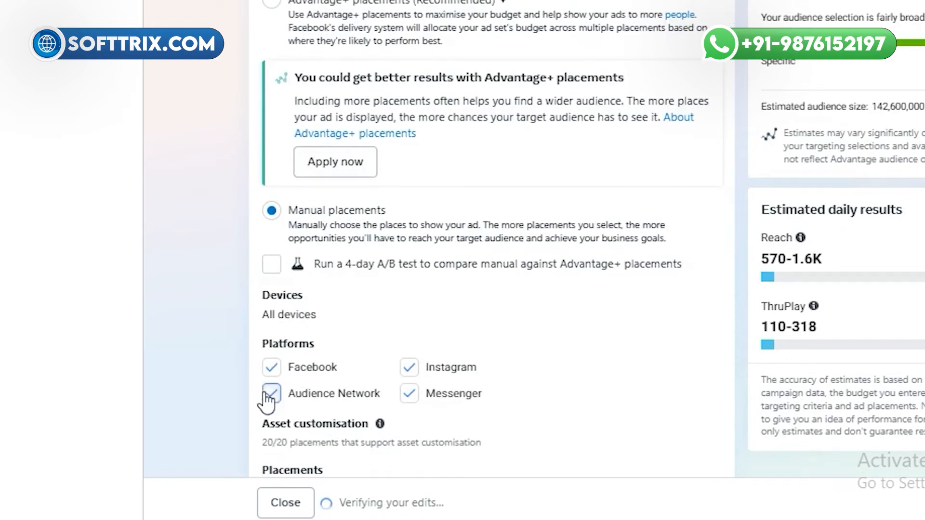
pyautogui.click(409, 397)
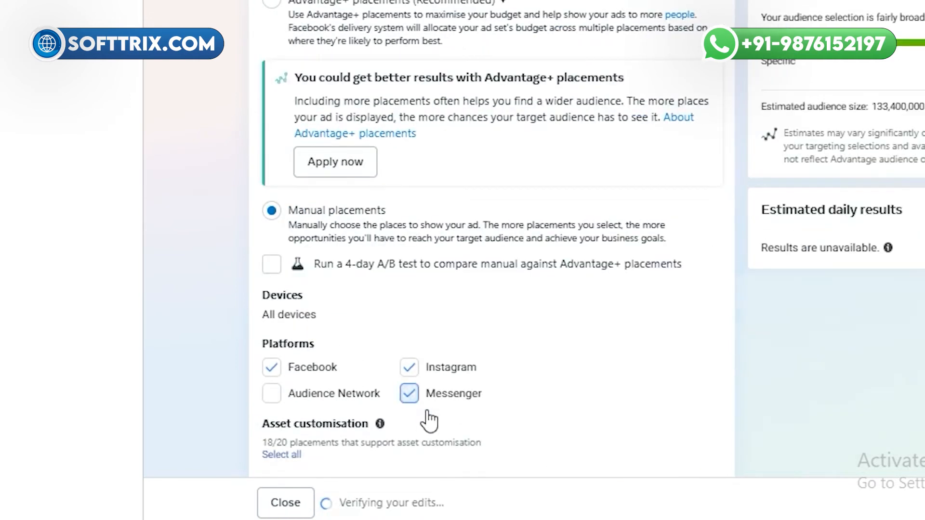
pyautogui.scroll(-4, 378, 319)
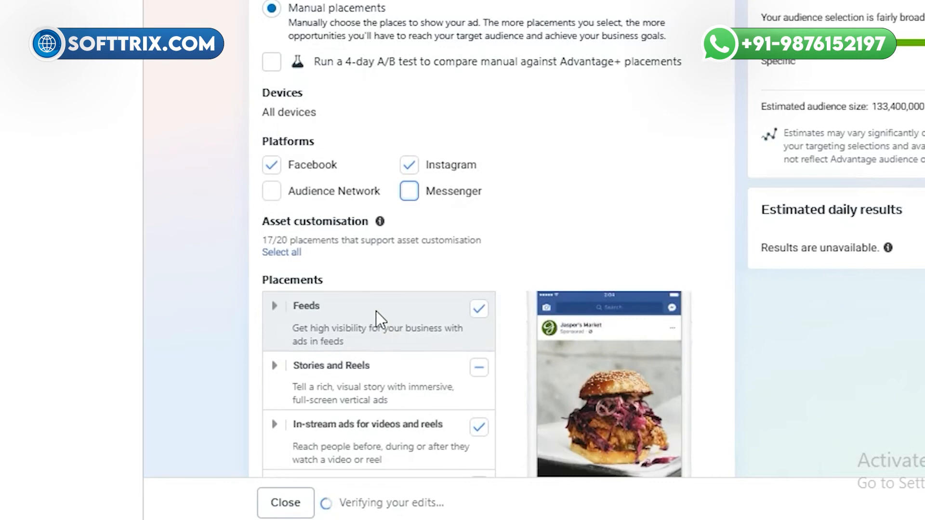
pyautogui.scroll(4, 377, 311)
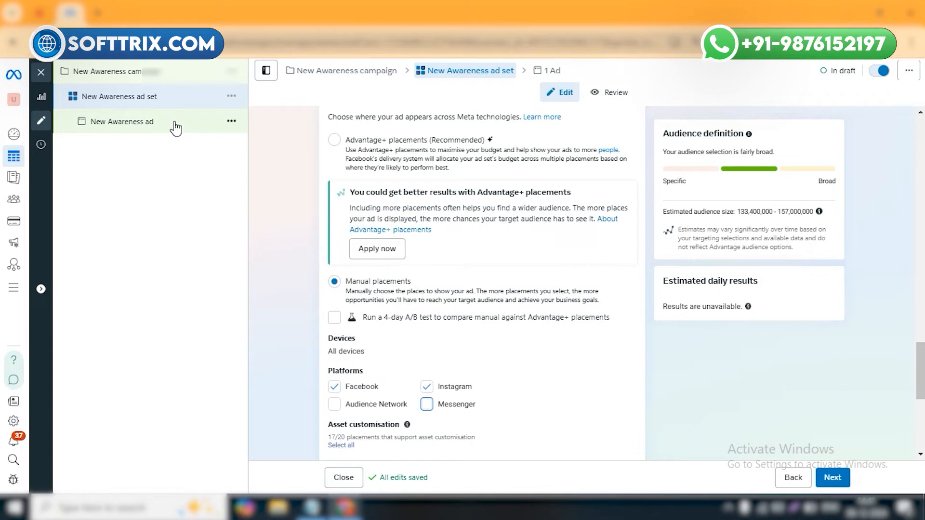
# Step: Open the New Awareness ad and go to its Ad creative section
pyautogui.click(176, 126)
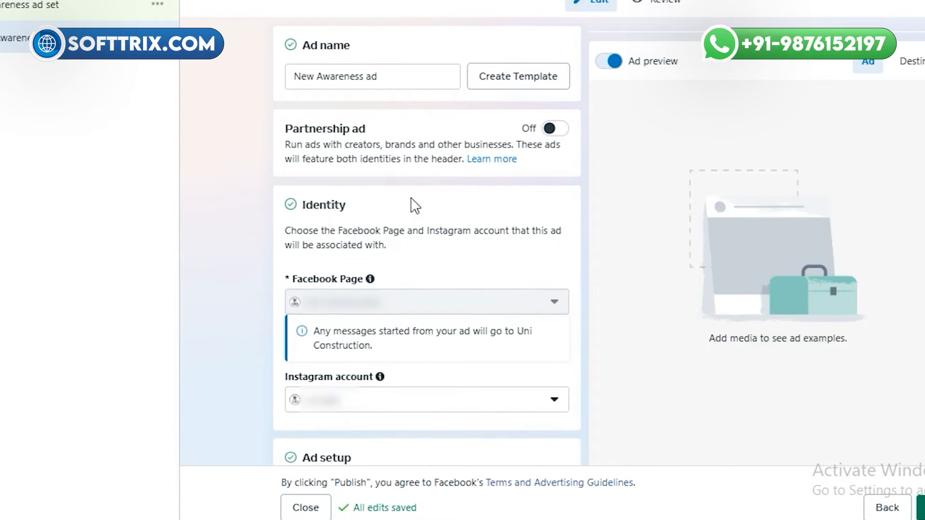
pyautogui.scroll(-5, 400, 159)
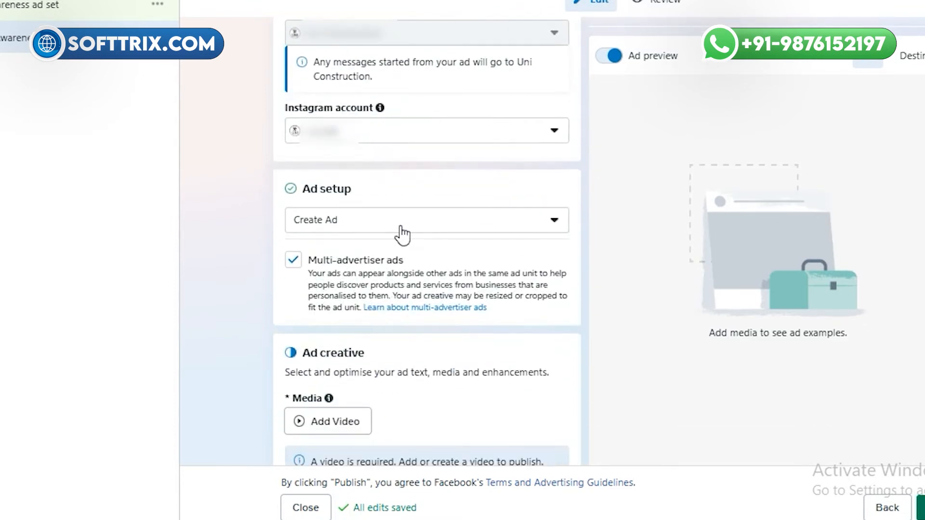
pyautogui.scroll(-2, 403, 233)
pyautogui.click(368, 335)
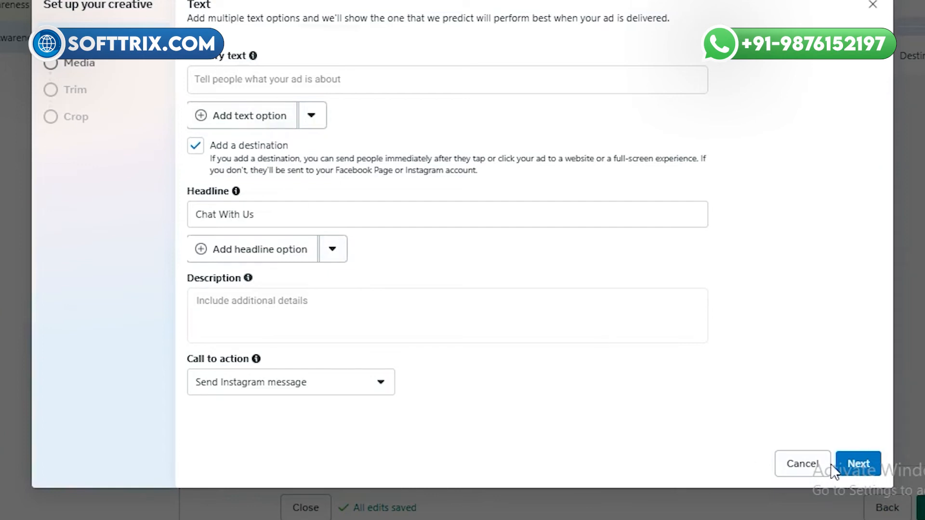
pyautogui.click(808, 461)
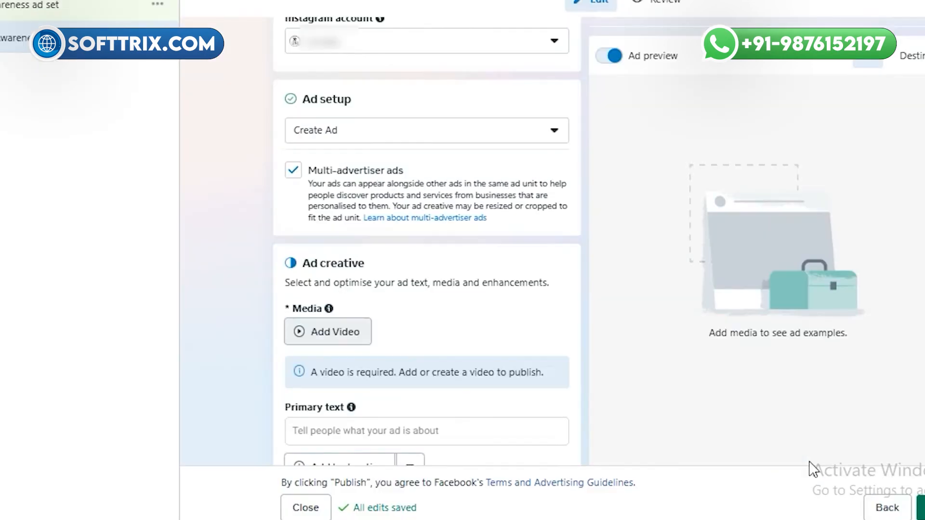
pyautogui.scroll(-2, 351, 299)
pyautogui.scroll(1, 349, 276)
pyautogui.scroll(3, 349, 275)
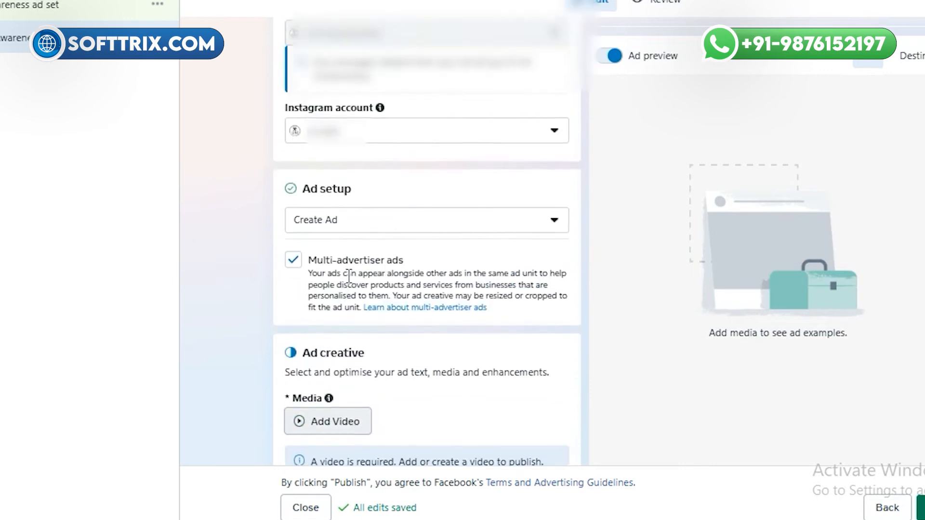
pyautogui.scroll(-2, 349, 275)
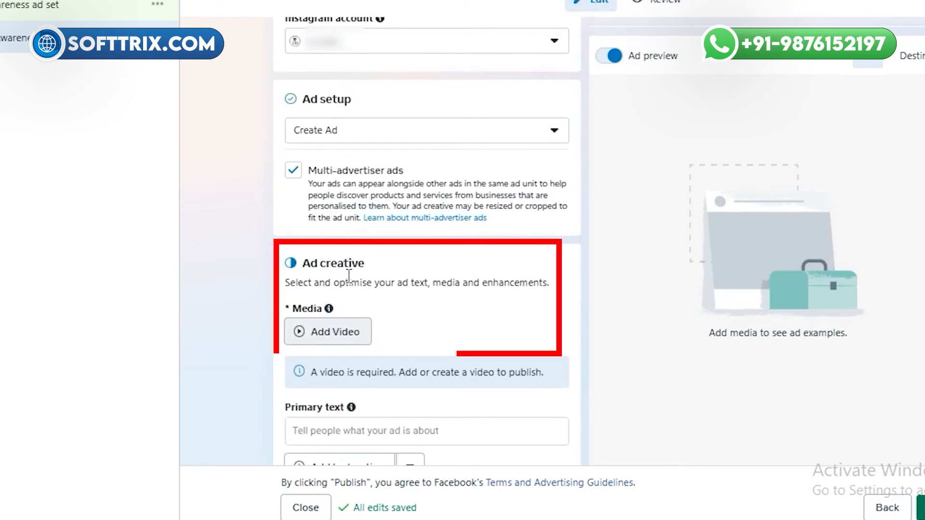
pyautogui.scroll(-2, 348, 275)
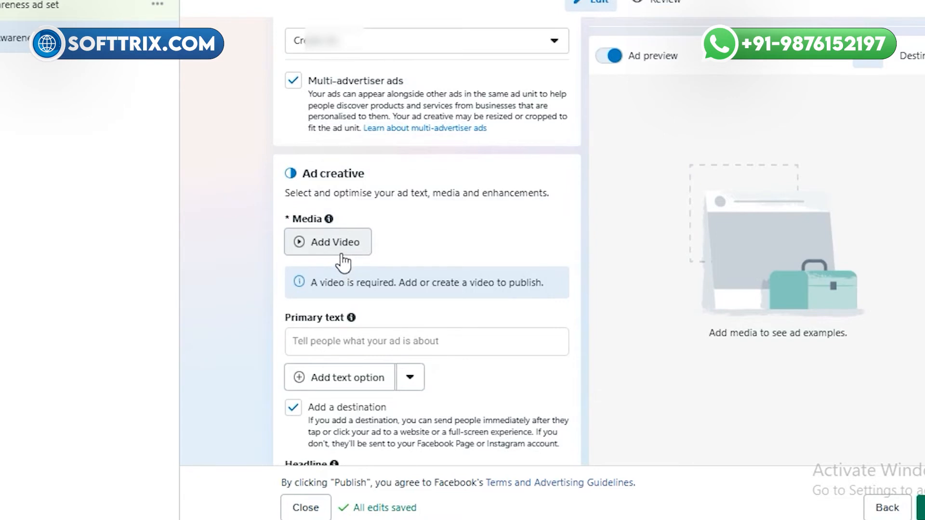
# Step: Start adding a video to the ad creative and fill its primary text with the complete copy from the Notepad document
pyautogui.click(342, 259)
pyautogui.click(268, 135)
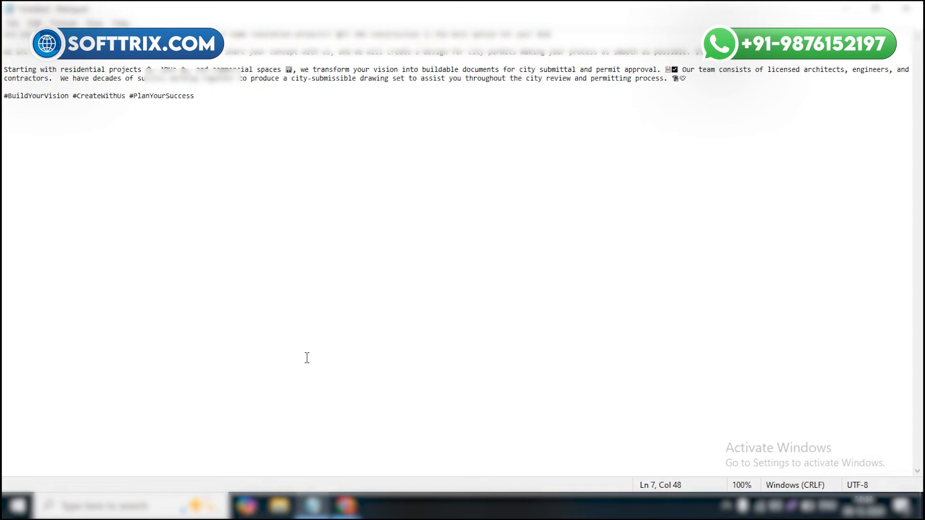
pyautogui.hotkey('ctrl', 'a')
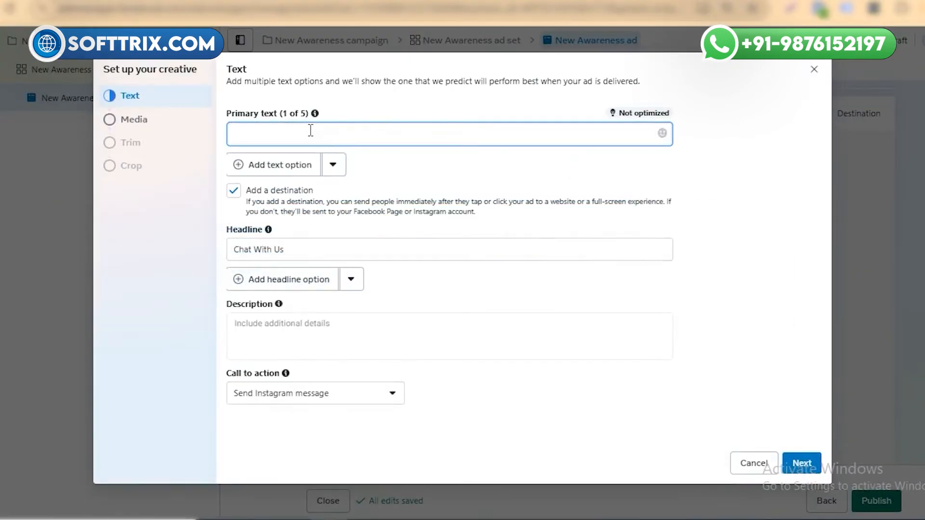
pyautogui.hotkey('ctrl', 'v')
pyautogui.scroll(-1, 311, 130)
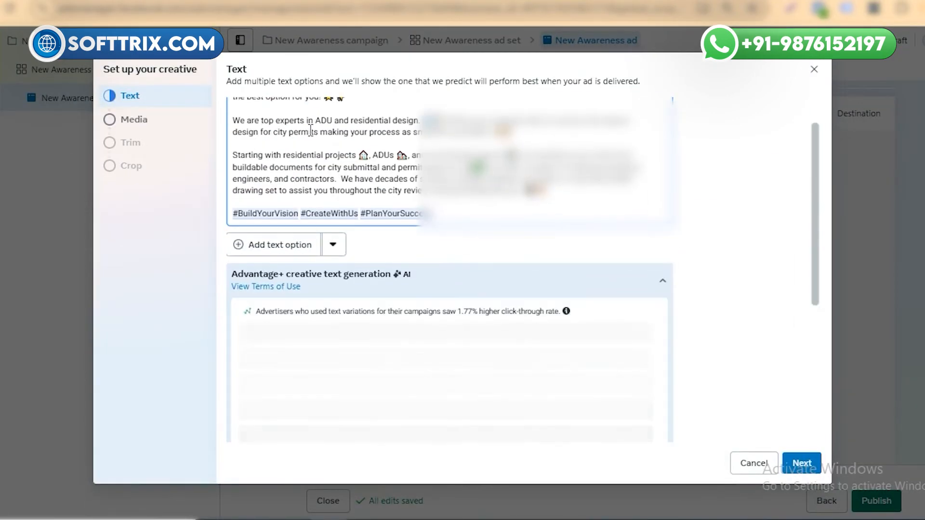
pyautogui.click(403, 291)
pyautogui.scroll(-3, 362, 287)
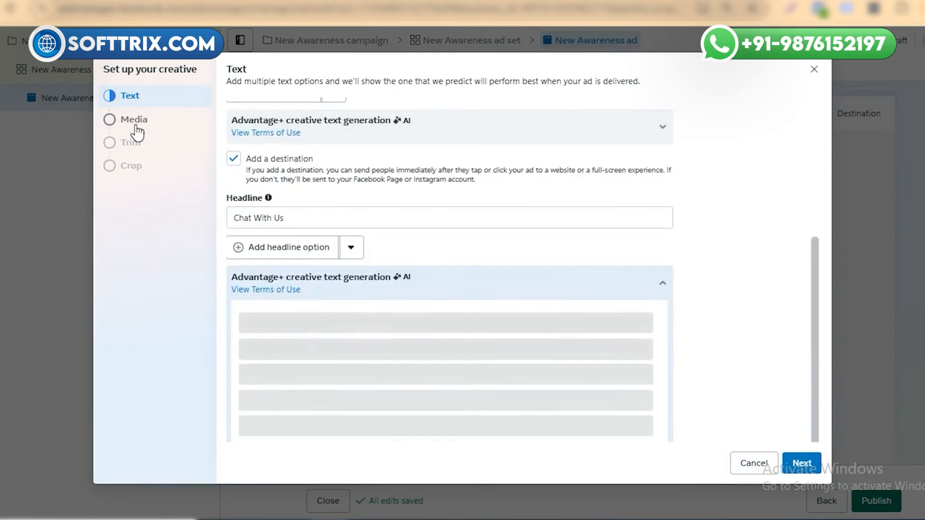
# Step: Choose final.mp4 from the account videos and finish the creative setup with the default trim and crop
pyautogui.click(136, 126)
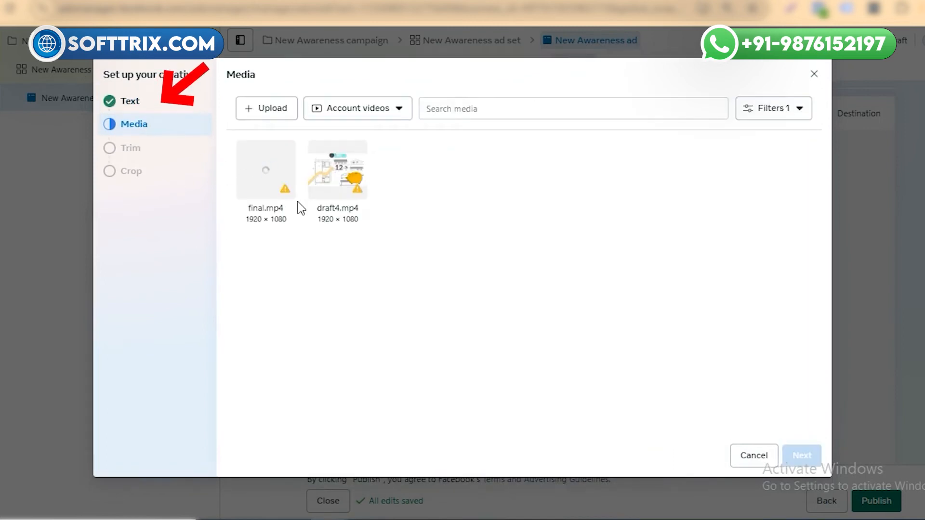
pyautogui.click(266, 171)
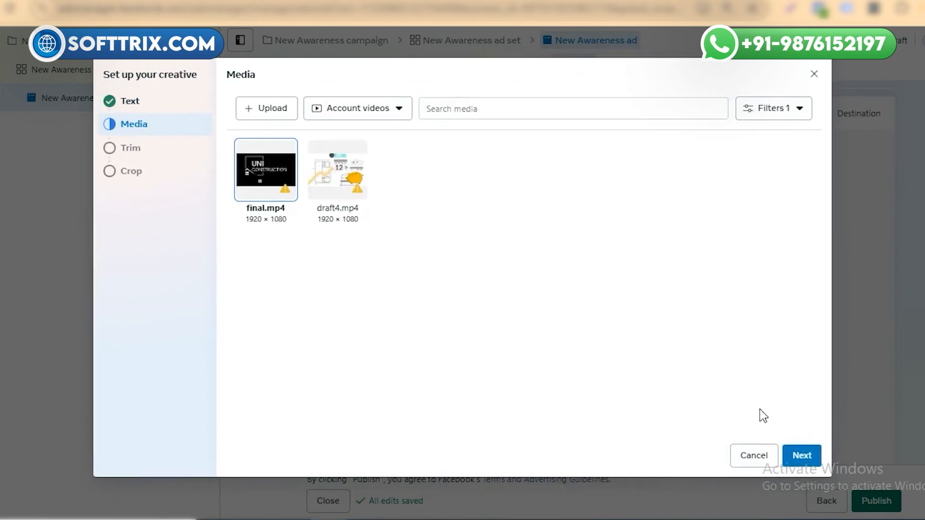
pyautogui.click(811, 457)
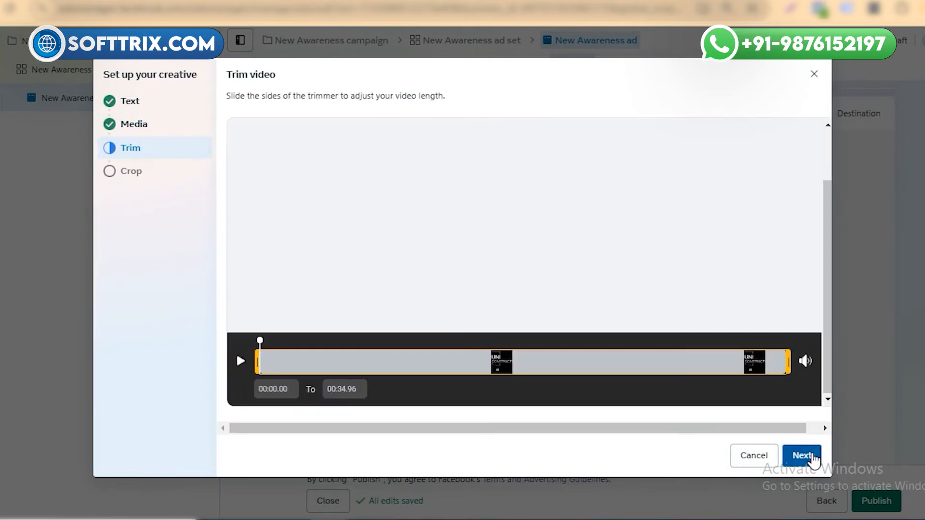
pyautogui.click(812, 457)
pyautogui.click(801, 455)
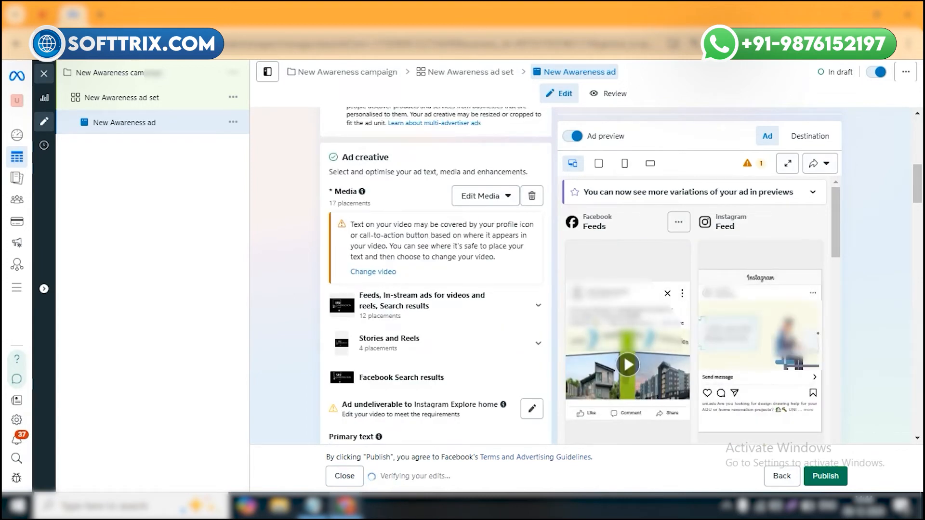
# Step: Review the ad's primary text, headline and their Advantage+ text variations, collapsing the primary text suggestions
pyautogui.scroll(-7, 369, 324)
pyautogui.scroll(-6, 369, 324)
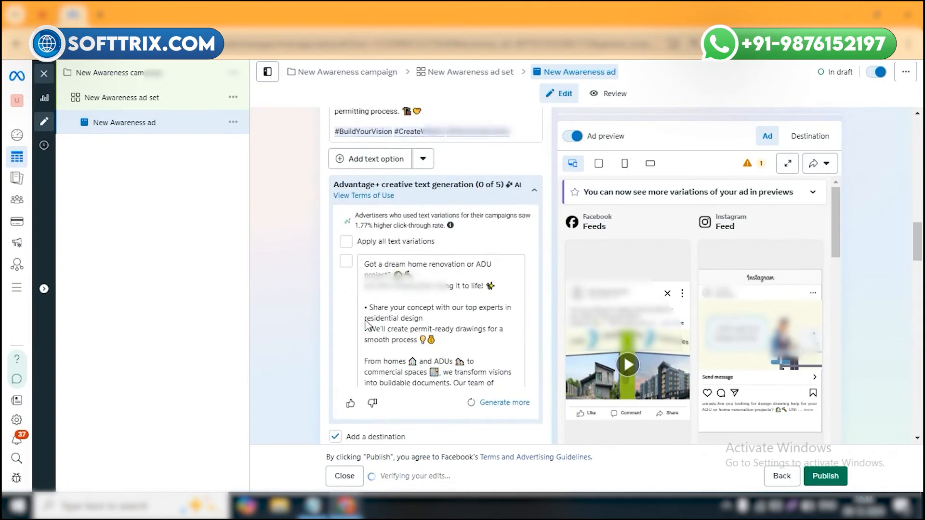
pyautogui.scroll(3, 367, 320)
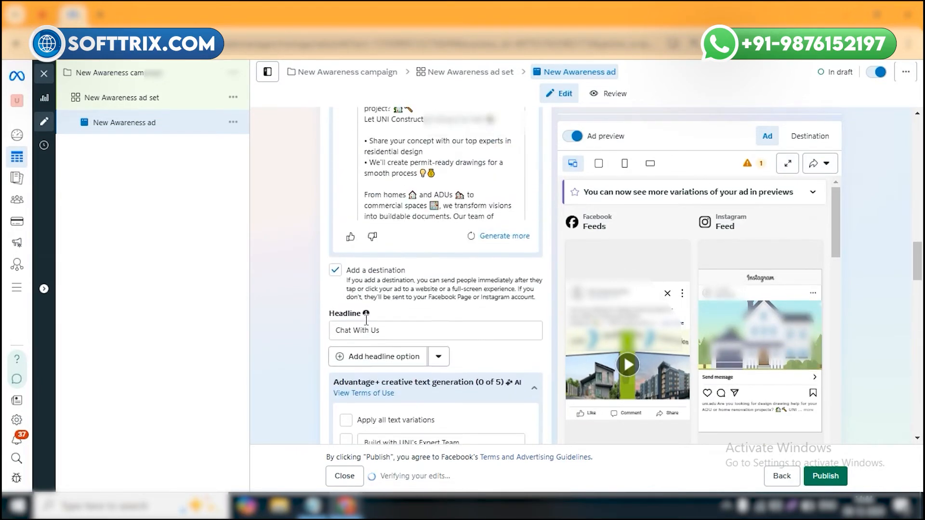
pyautogui.scroll(3, 393, 332)
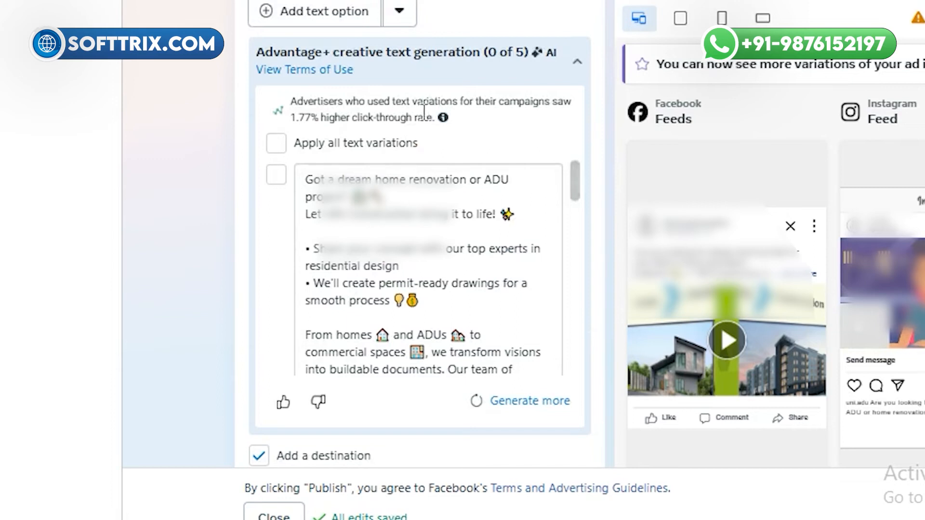
pyautogui.click(449, 80)
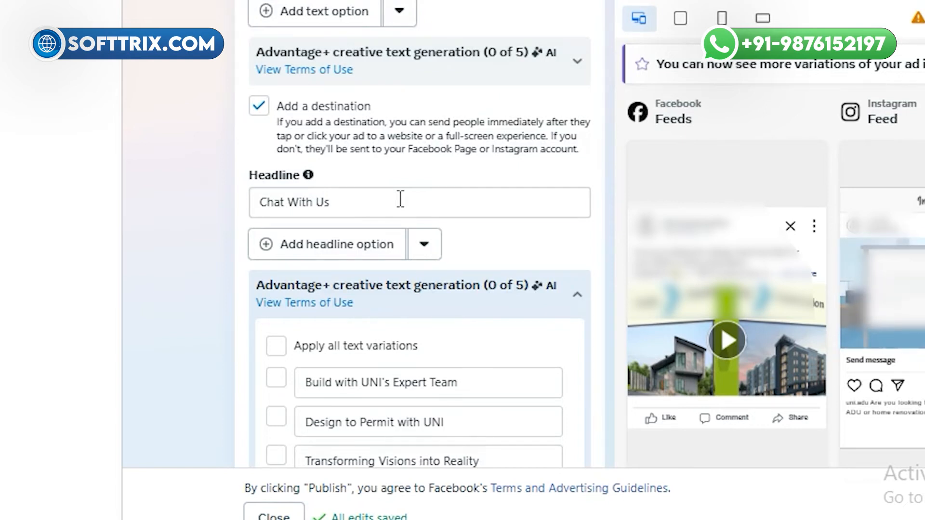
pyautogui.tripleClick(400, 199)
pyautogui.click(424, 188)
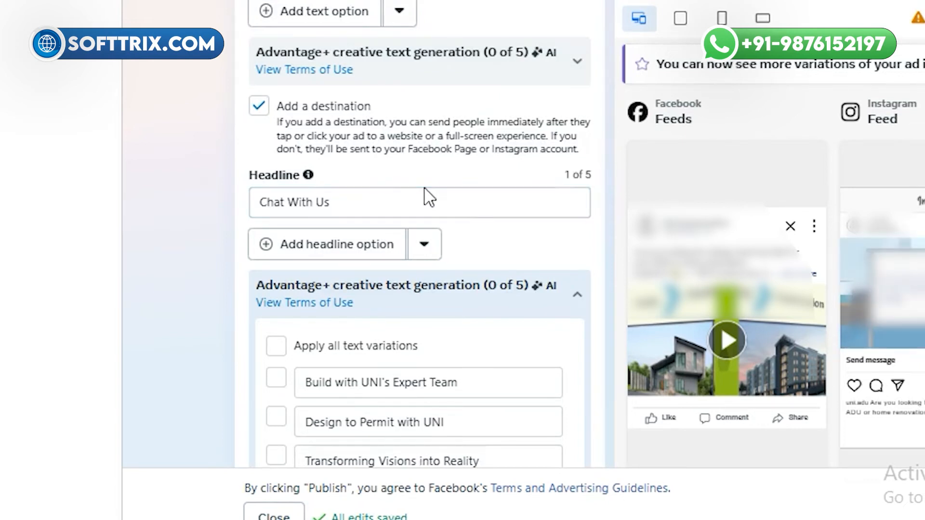
pyautogui.scroll(-5, 424, 195)
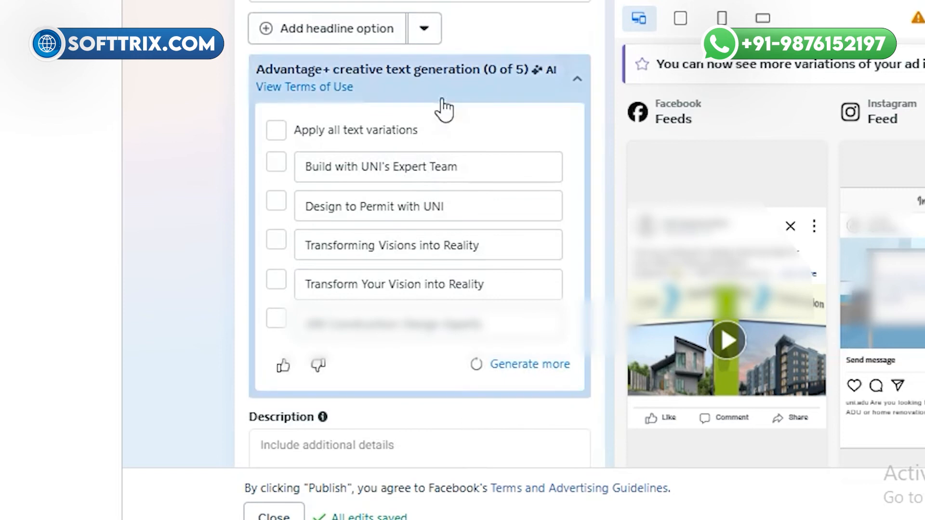
# Step: Look through the ad's destination options and change the destination from messaging apps to Website
pyautogui.scroll(-8, 439, 107)
pyautogui.scroll(-5, 438, 129)
pyautogui.scroll(2, 418, 210)
pyautogui.scroll(-1, 409, 222)
pyautogui.scroll(-1, 413, 222)
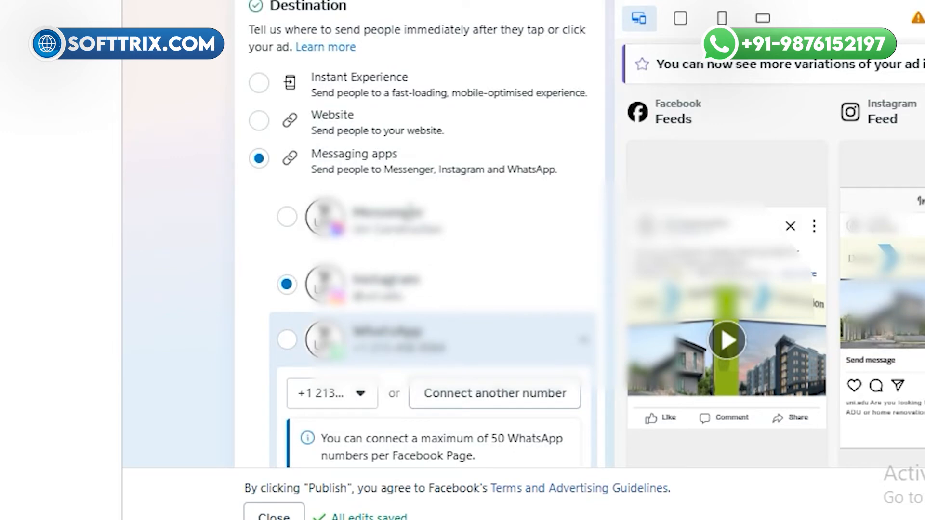
pyautogui.scroll(2, 409, 215)
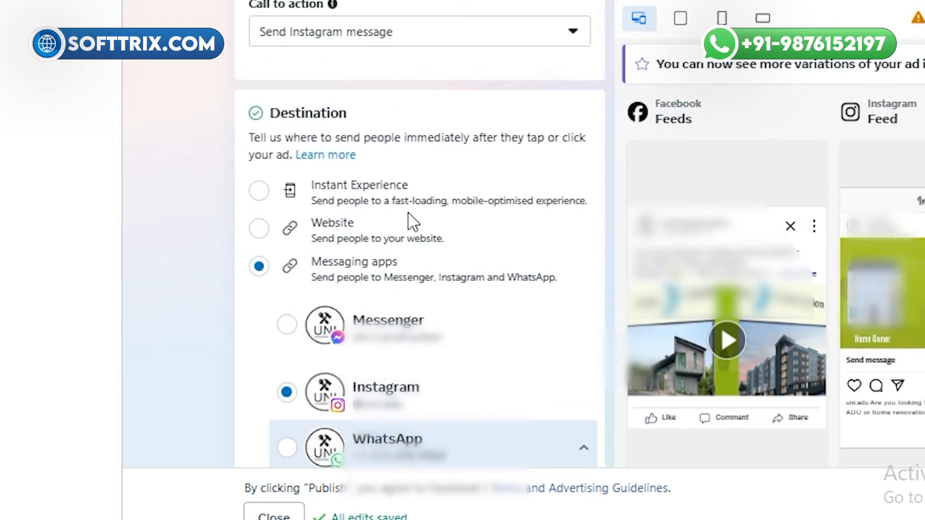
pyautogui.scroll(-4, 409, 219)
pyautogui.scroll(3, 409, 217)
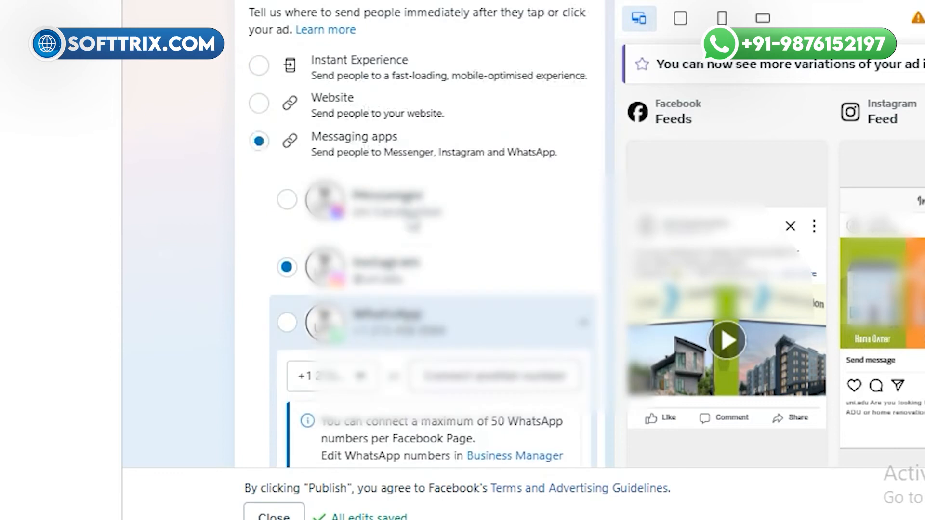
pyautogui.scroll(2, 292, 173)
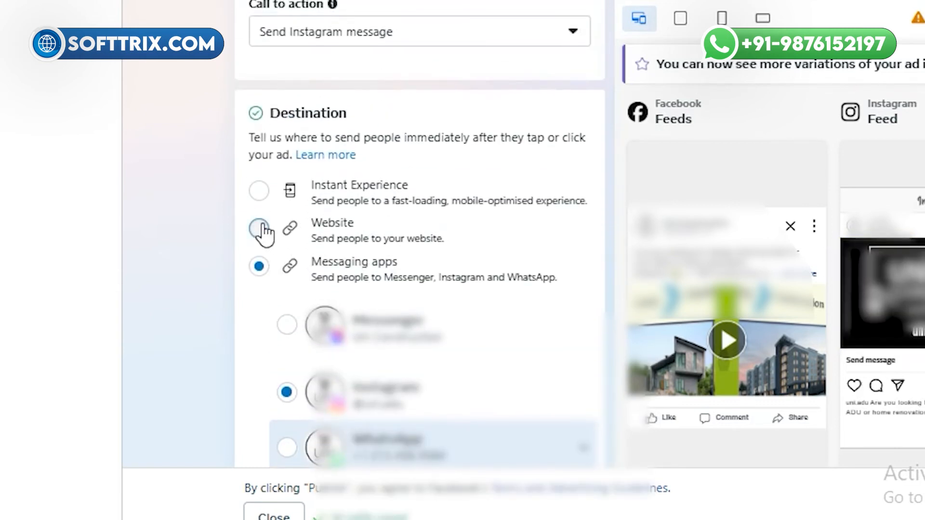
pyautogui.click(260, 228)
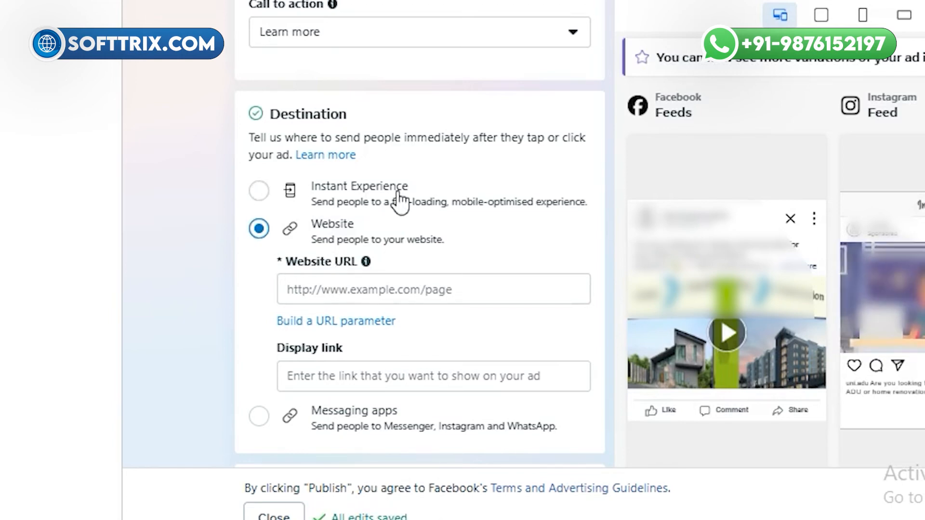
# Step: Review the ad's event details, languages and tracking settings and its Facebook Page and Instagram identity
pyautogui.scroll(2, 398, 200)
pyautogui.scroll(-10, 402, 200)
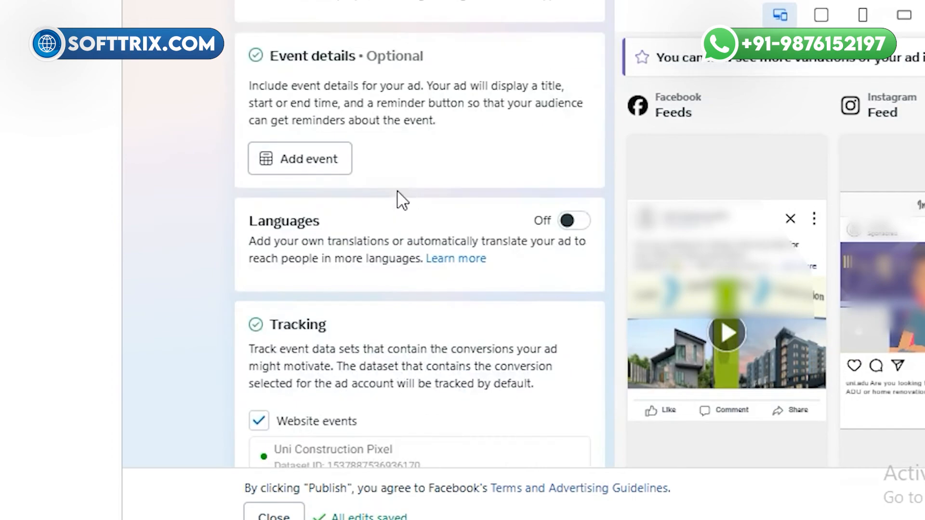
pyautogui.scroll(-2, 400, 201)
pyautogui.scroll(10, 399, 200)
pyautogui.scroll(15, 400, 200)
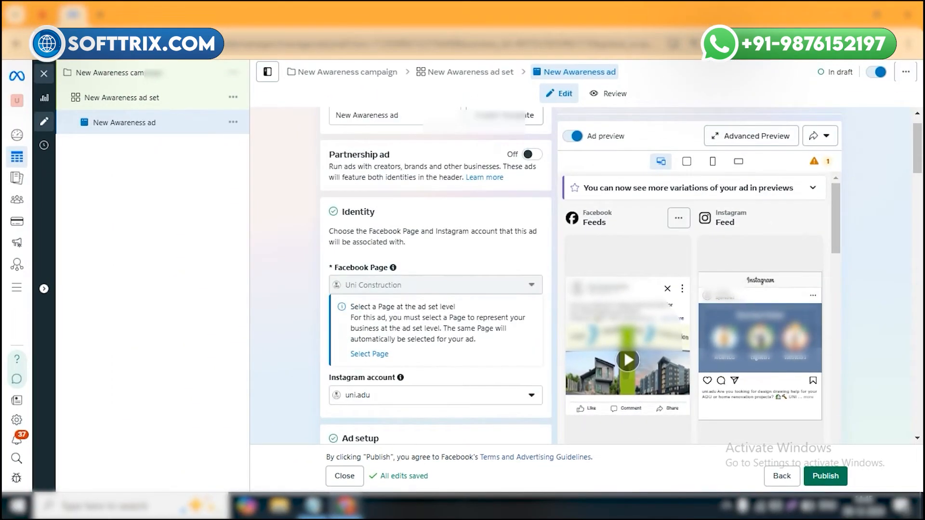
pyautogui.scroll(1, 456, 302)
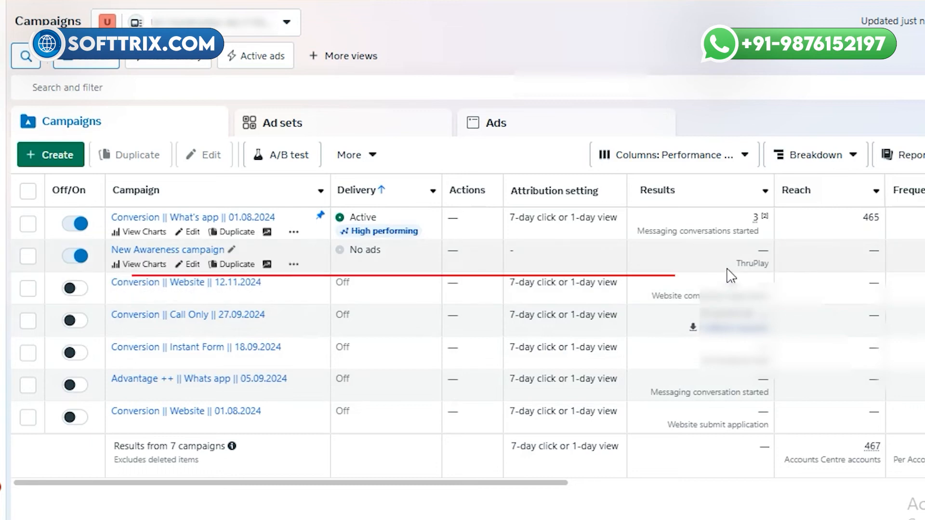
# Step: Check the New Awareness campaign's result type in the campaigns table and open the column customisation
pyautogui.click(741, 264)
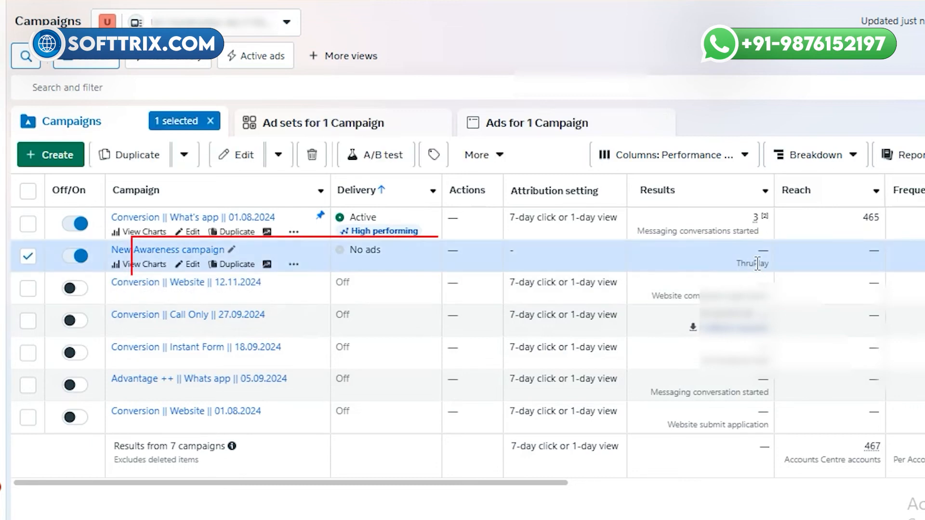
pyautogui.click(28, 257)
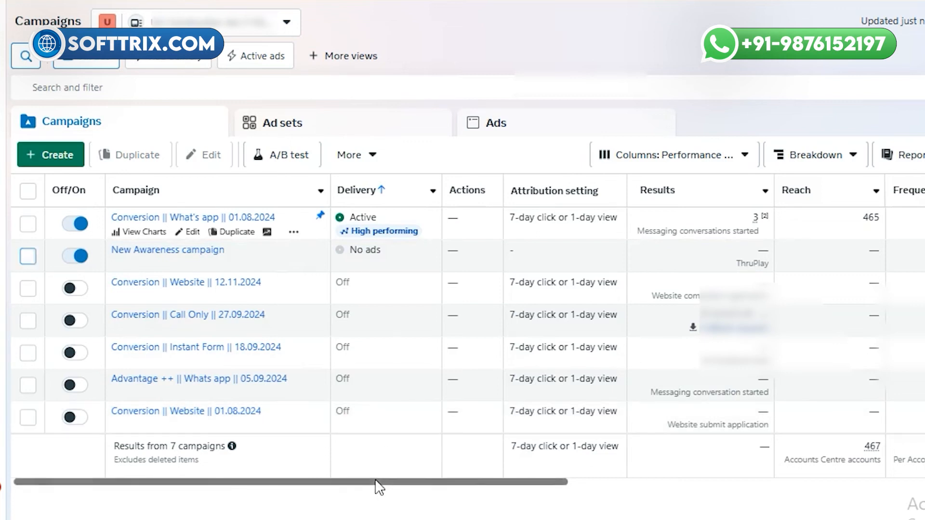
pyautogui.hscroll(3, 378, 484)
pyautogui.click(745, 156)
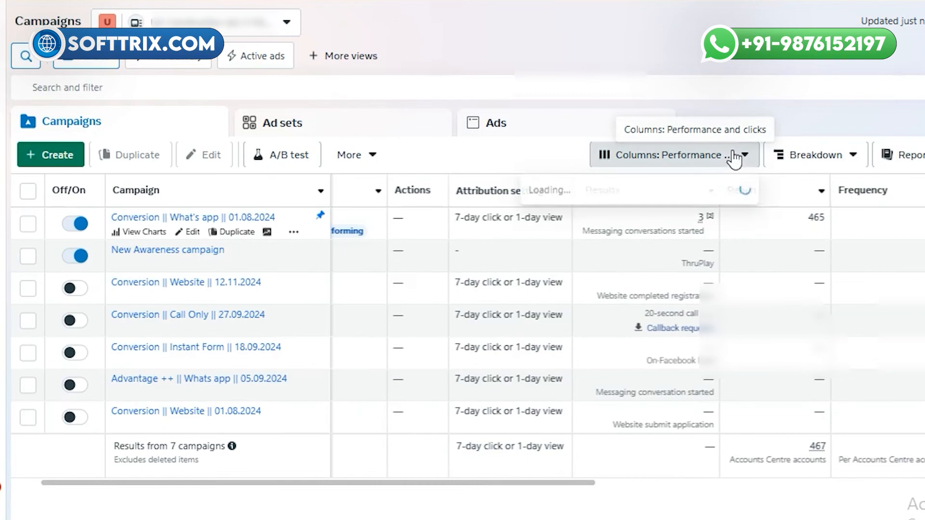
pyautogui.scroll(-5, 626, 337)
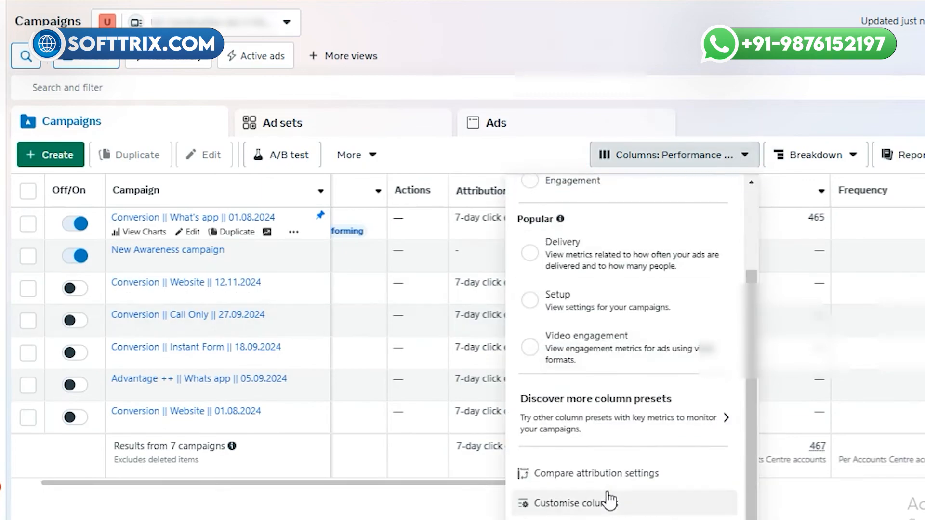
pyautogui.click(606, 494)
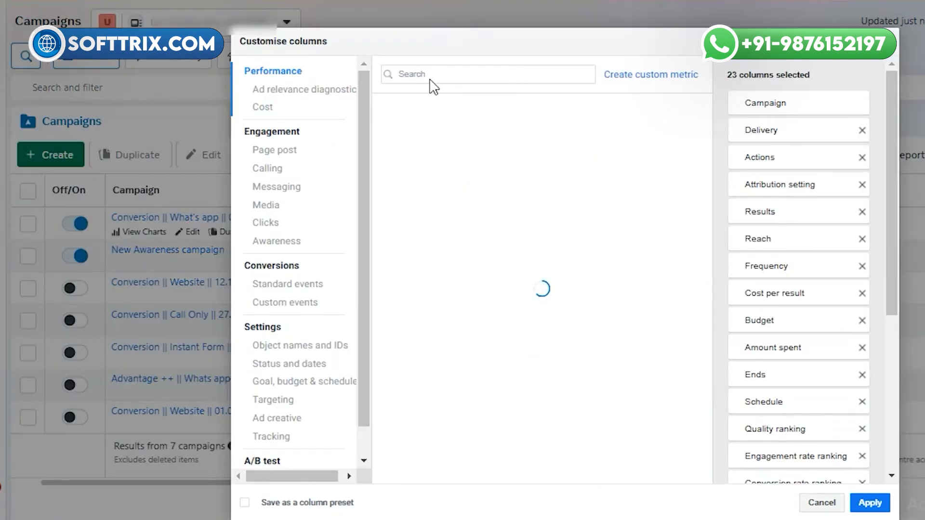
pyautogui.click(431, 75)
pyautogui.write('3 se')
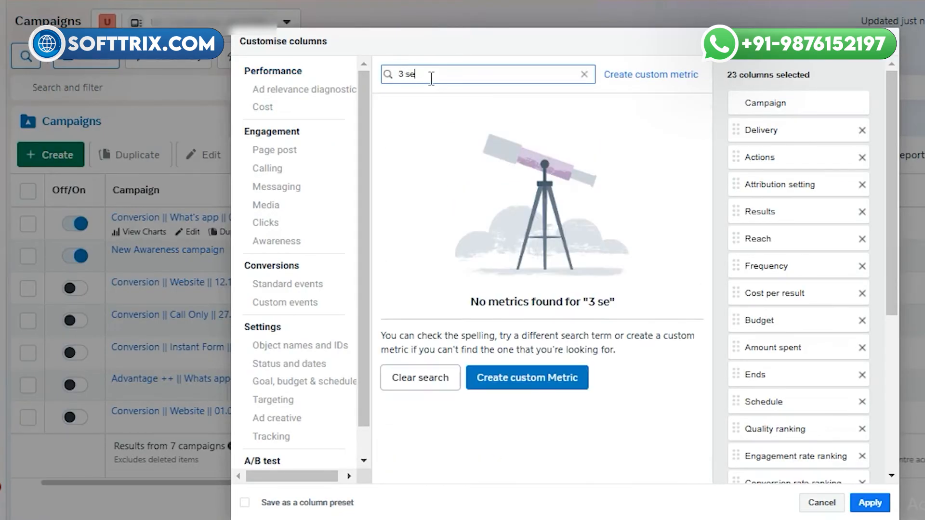
pyautogui.press('BackSpace')
pyautogui.press('BackSpace')
pyautogui.press('BackSpace')
pyautogui.press('BackSpace')
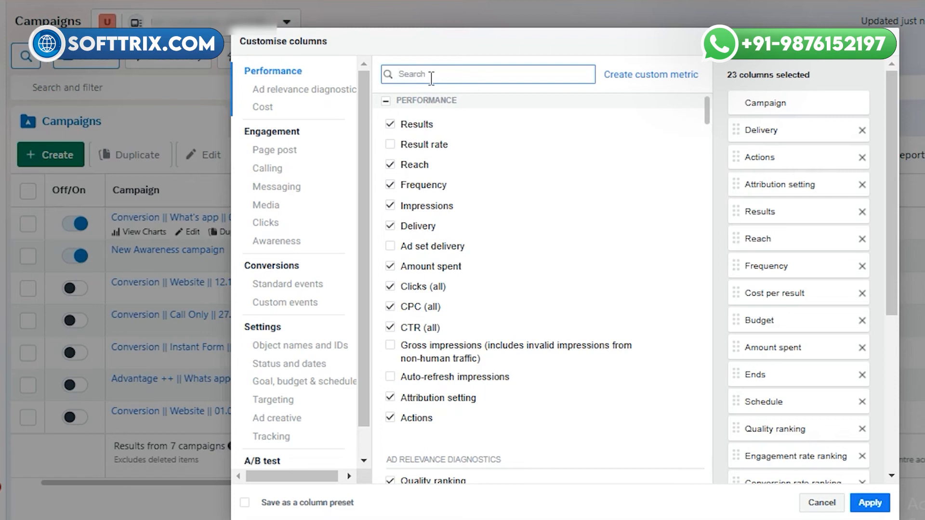
# Step: Search the available column metrics for "video", examine the video play and cost metrics, and leave the customisation without applying changes
pyautogui.write('vido')
pyautogui.press('BackSpace')
pyautogui.press('BackSpace')
pyautogui.press('BackSpace')
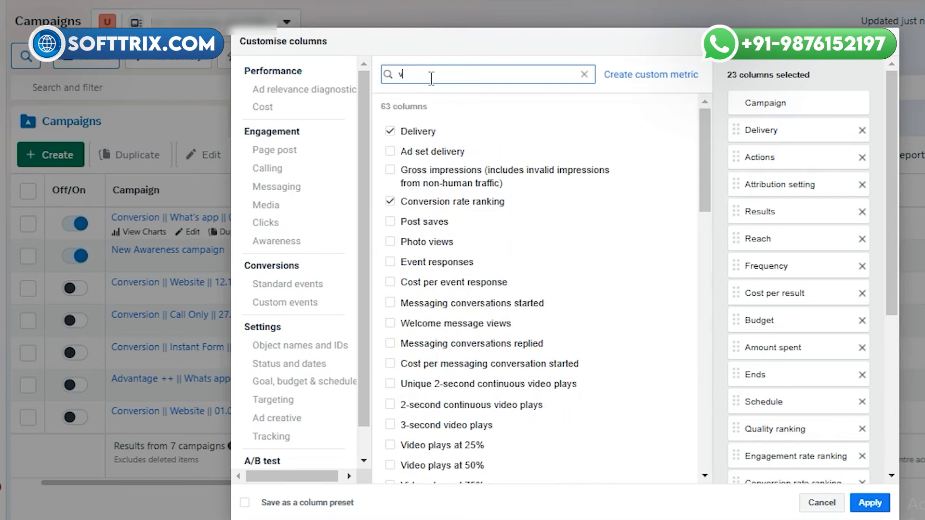
pyautogui.write('ideo')
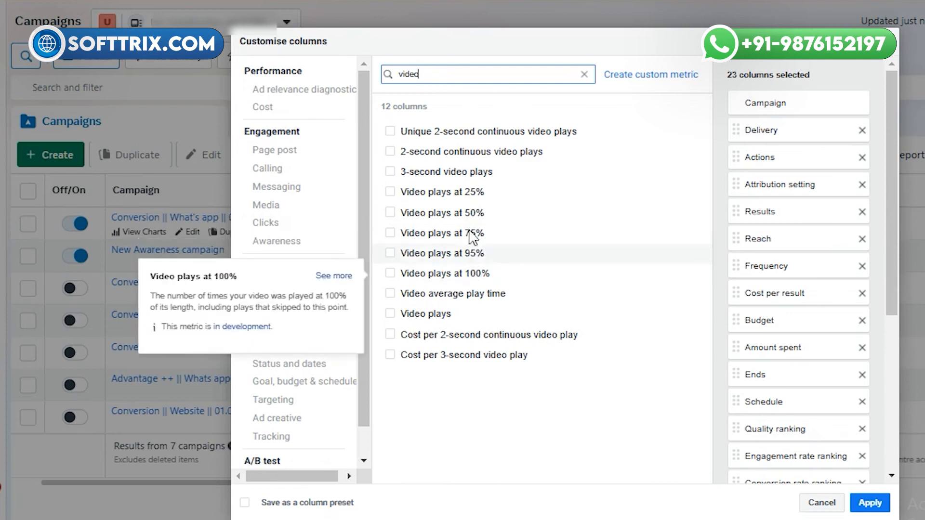
pyautogui.moveTo(444, 172)
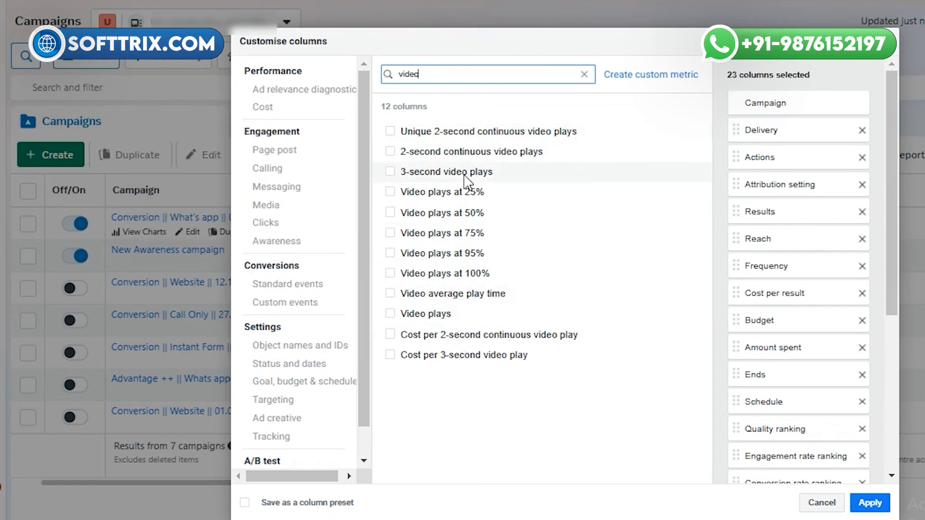
pyautogui.moveTo(450, 325)
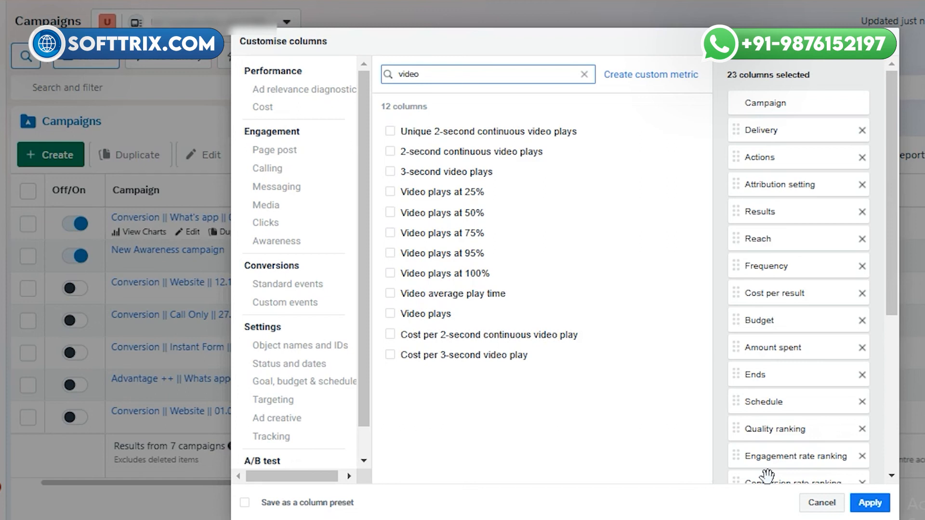
pyautogui.moveTo(402, 280)
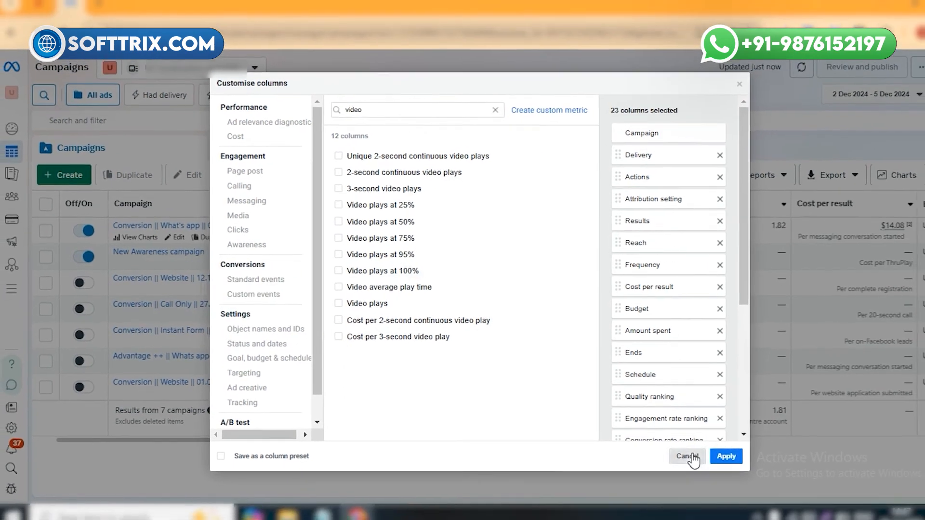
pyautogui.click(740, 474)
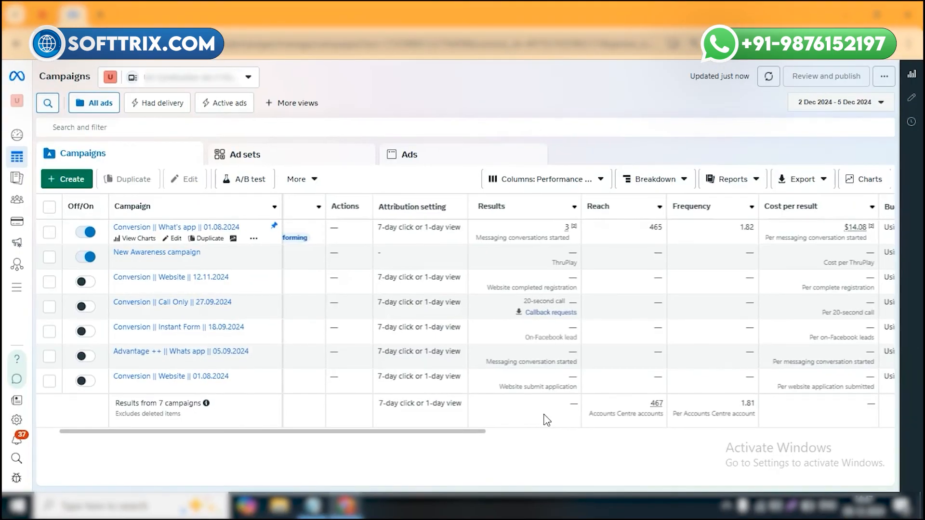